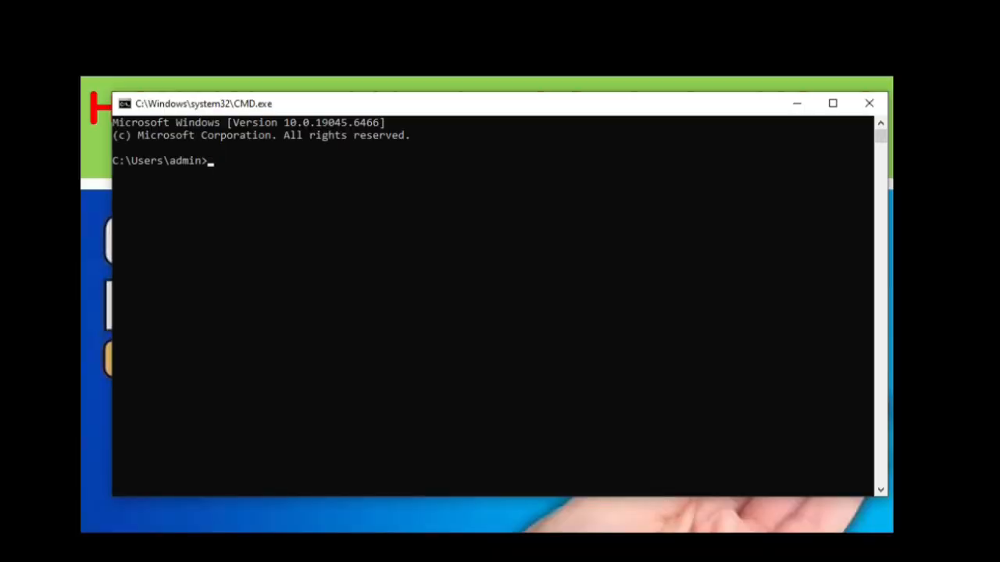
Start DiskPart and list the computer's disks.
type("DISKPART")
key("Return")
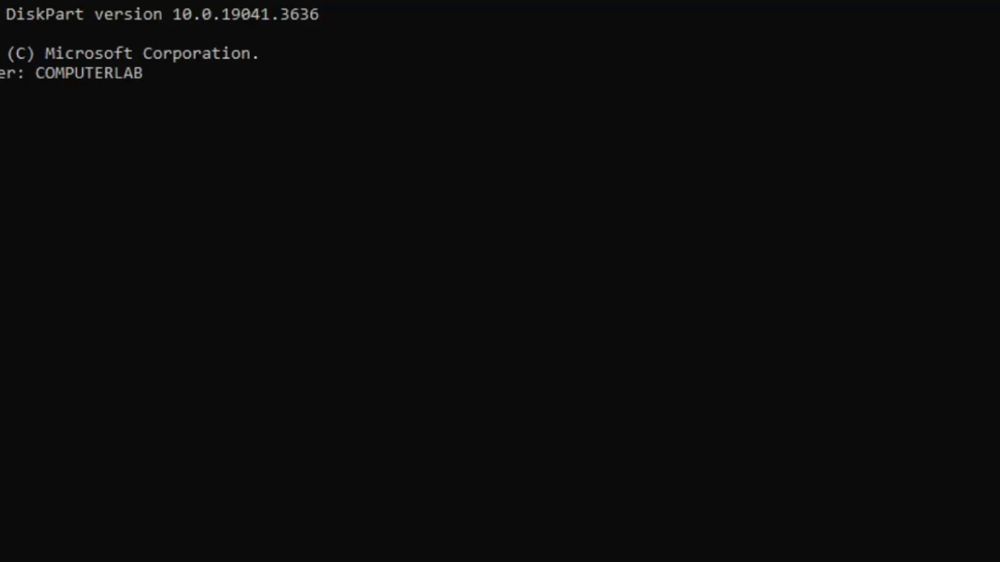
type("LIST DISK")
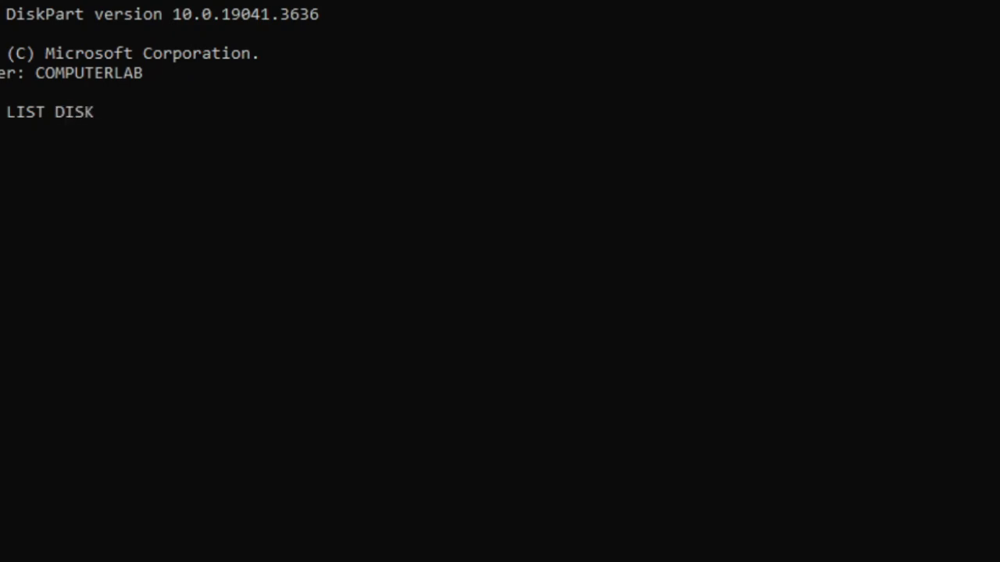
key("Return")
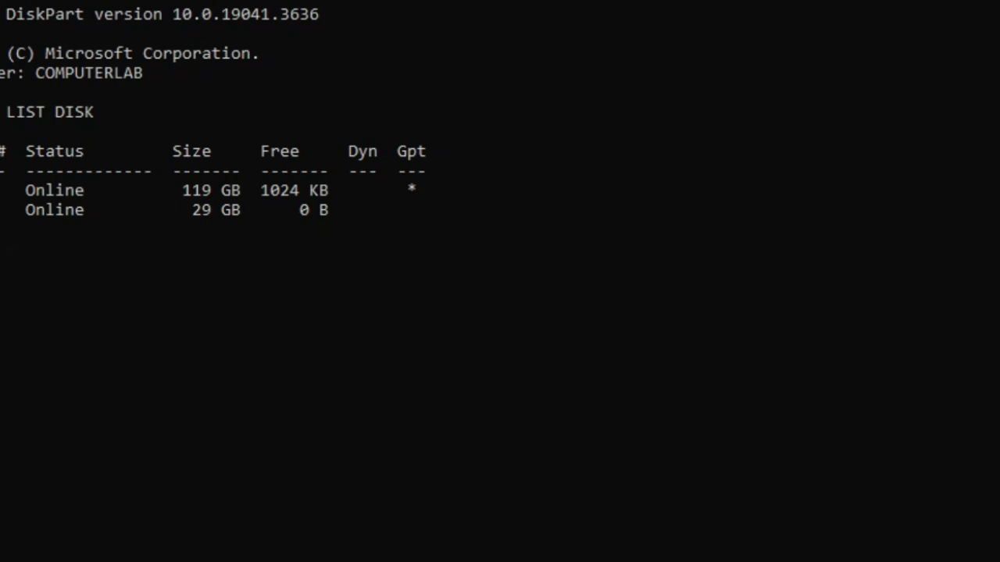
Select disk 1 and erase all its contents with the CLEAN command.
type("SELECT DISK 1")
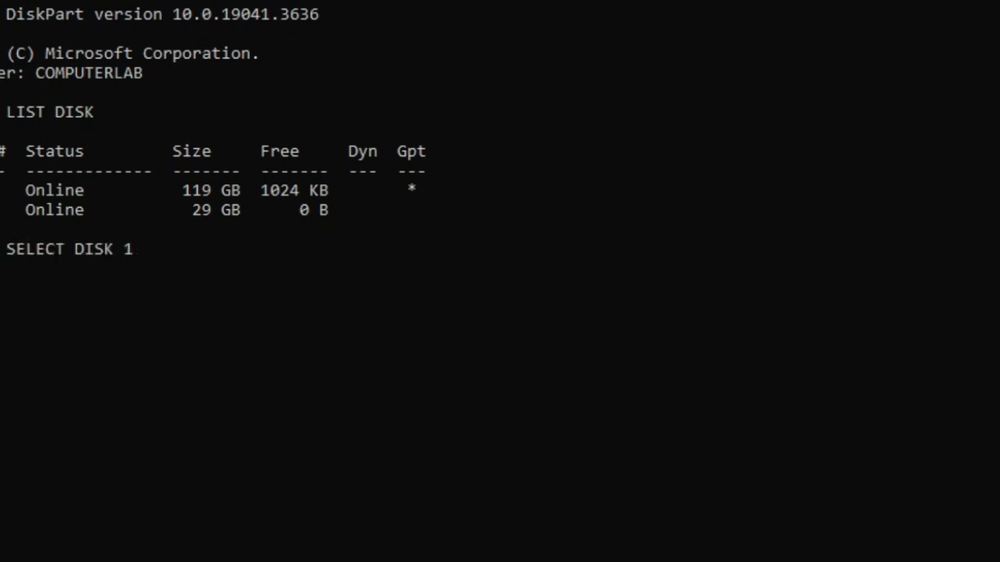
key("Return")
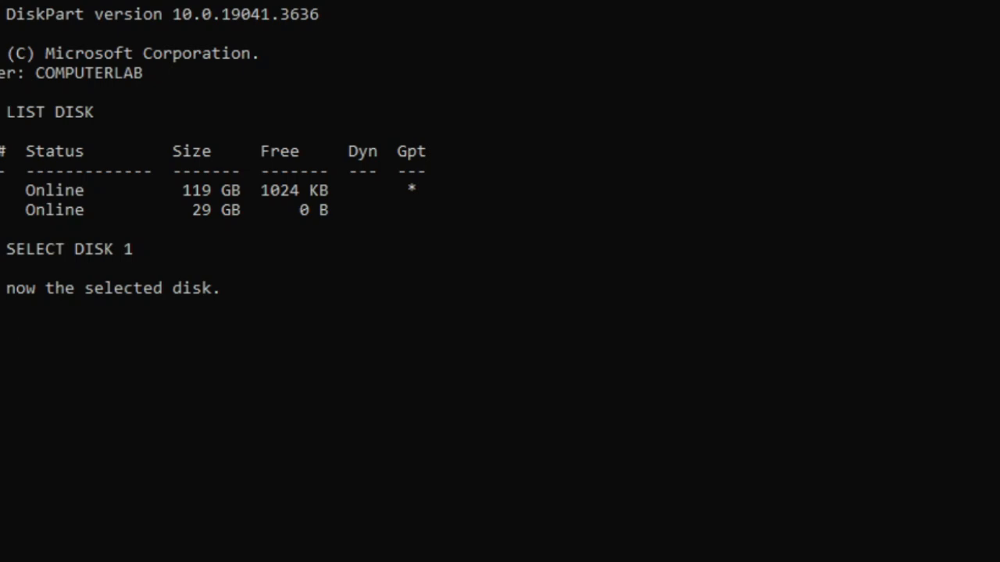
type("CLEAN")
key("Return")
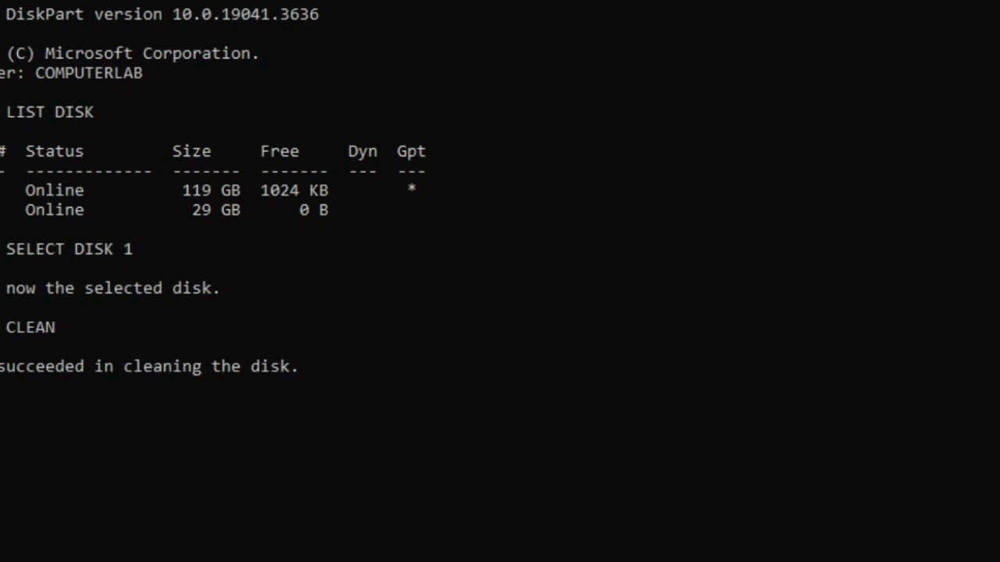
type("CREATE PA")
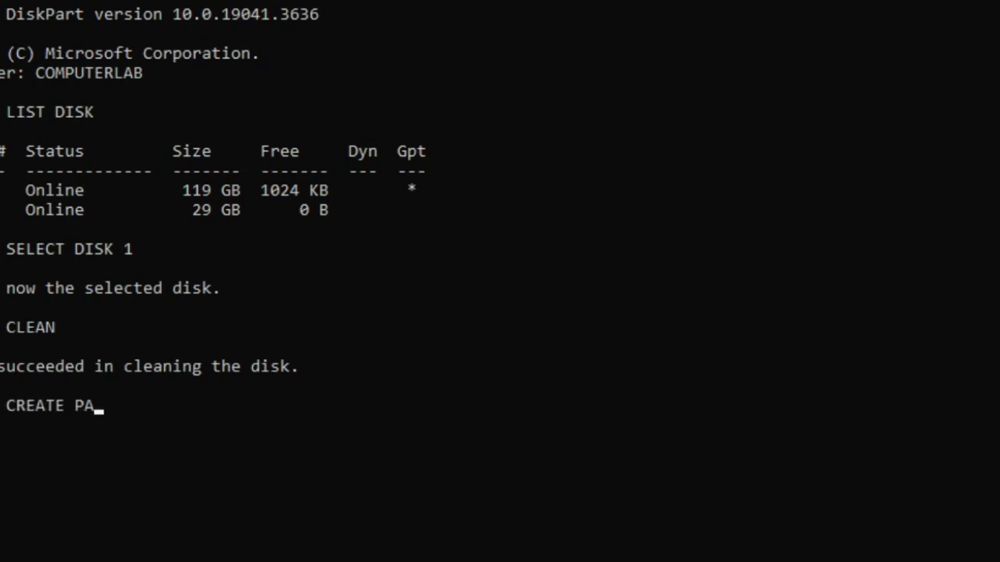
type("RTITION PRIMA")
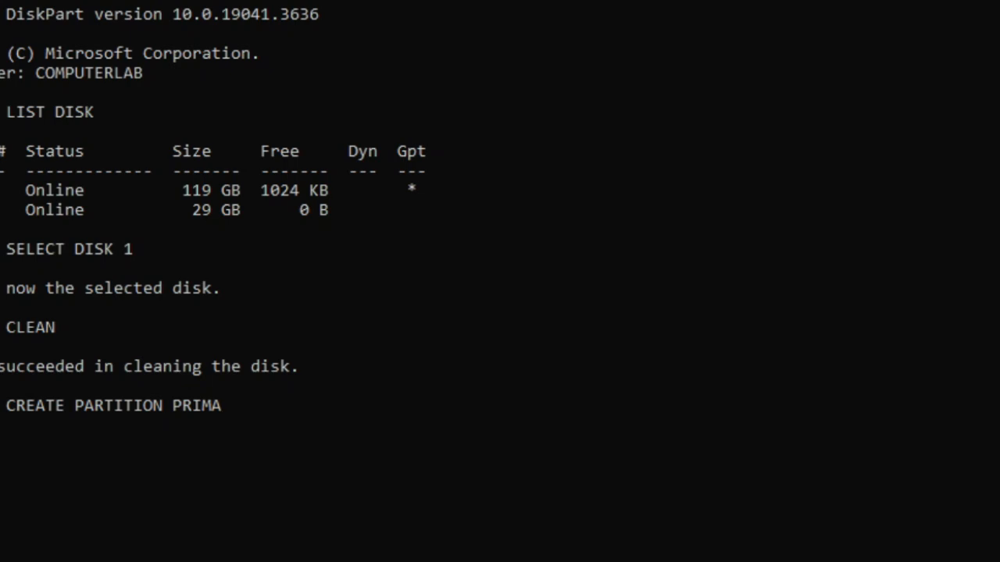
type("ARY")
key("Return")
key("Up")
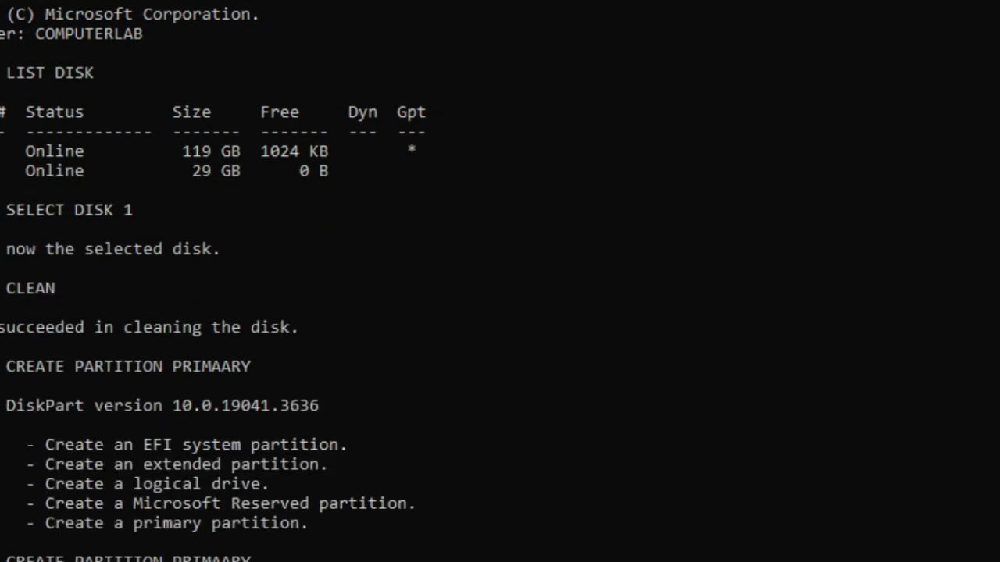
key("BackSpace")
key("BackSpace")
key("BackSpace")
key("BackSpace")
key("BackSpace")
key("BackSpace")
key("BackSpace")
key("BackSpace")
key("BackSpace")
key("BackSpace")
key("BackSpace")
key("BackSpace")
key("BackSpace")
key("BackSpace")
key("BackSpace")
key("BackSpace")
key("BackSpace")
key("BackSpace")
key("BackSpace")
key("BackSpace")
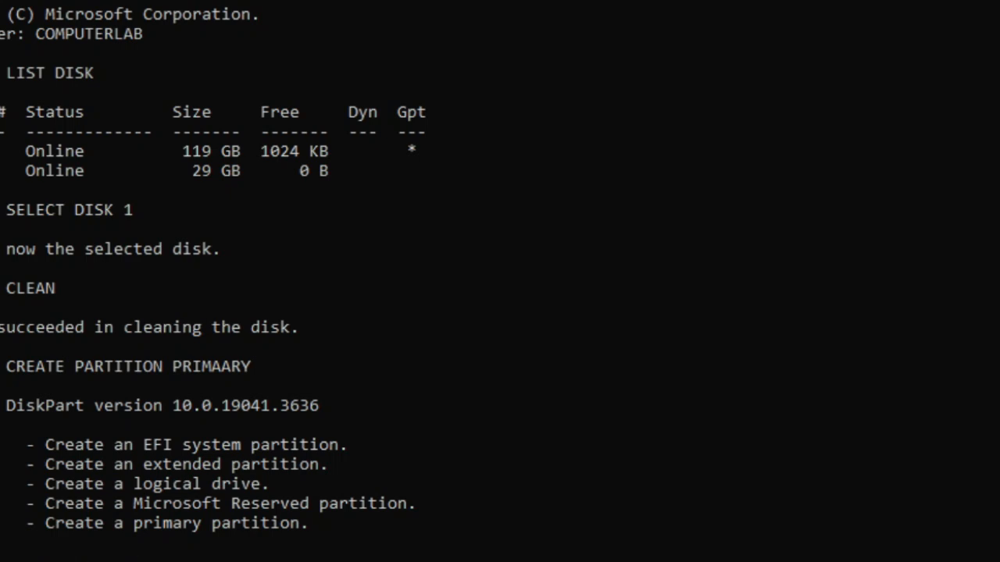
Create a primary partition on the cleaned disk.
type("CREAT P")
key("BackSpace")
type("E PARTITION")
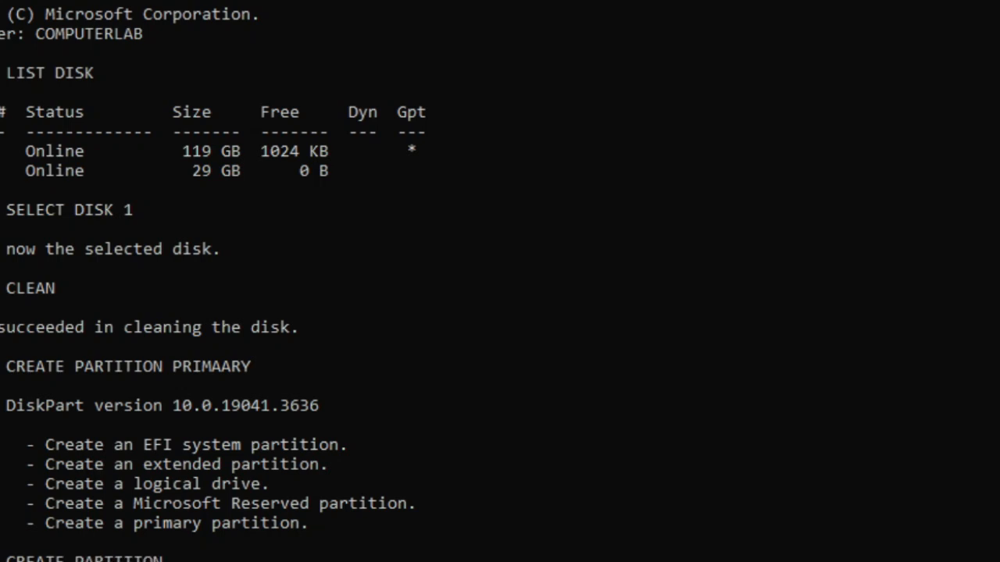
type(" PRIMARY")
key("Return")
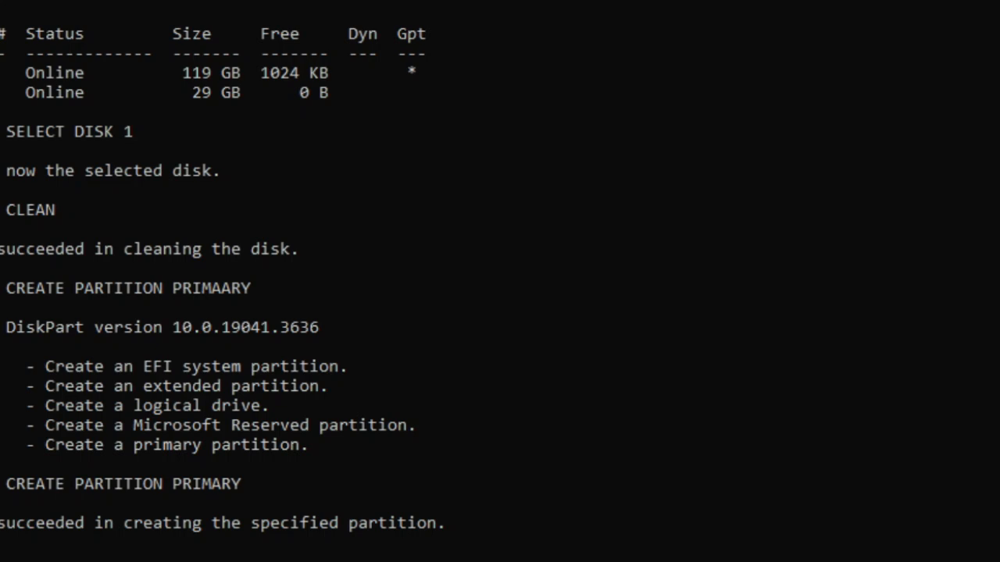
Select partition 1 on the disk.
type("SELECT PARTITION 1")
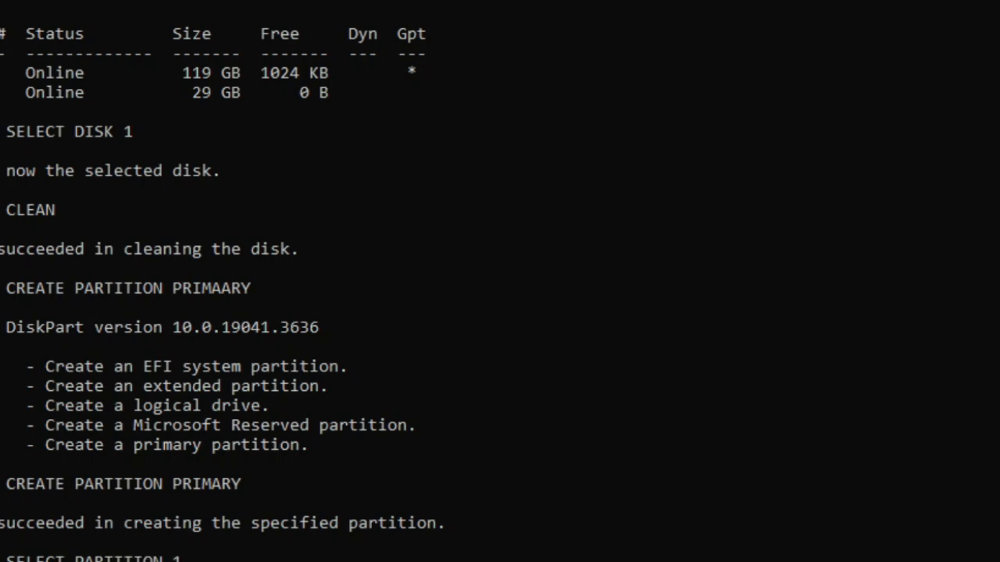
key("Return")
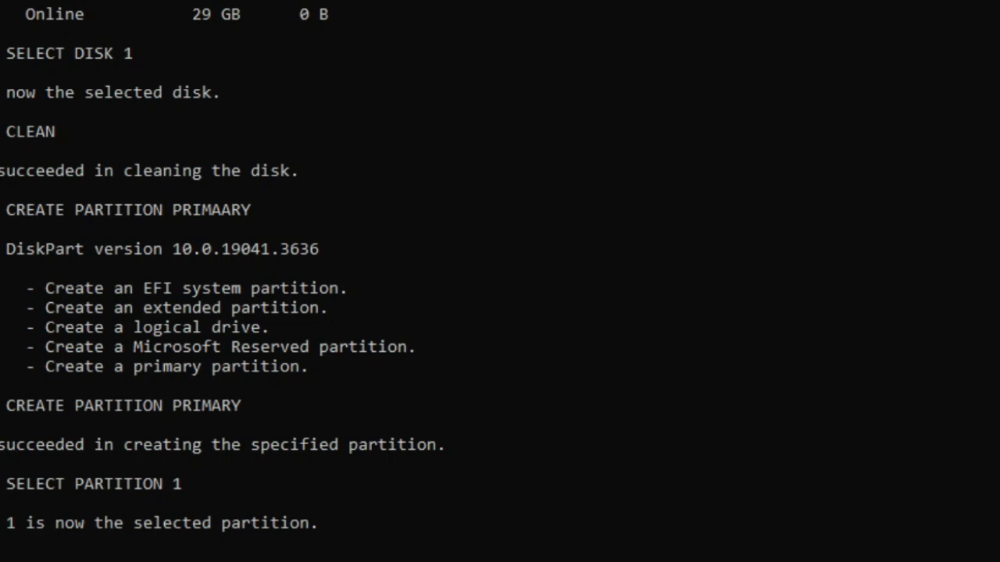
Mark the selected partition as active and assign it a drive letter.
type("ACTIVE")
key("Return")
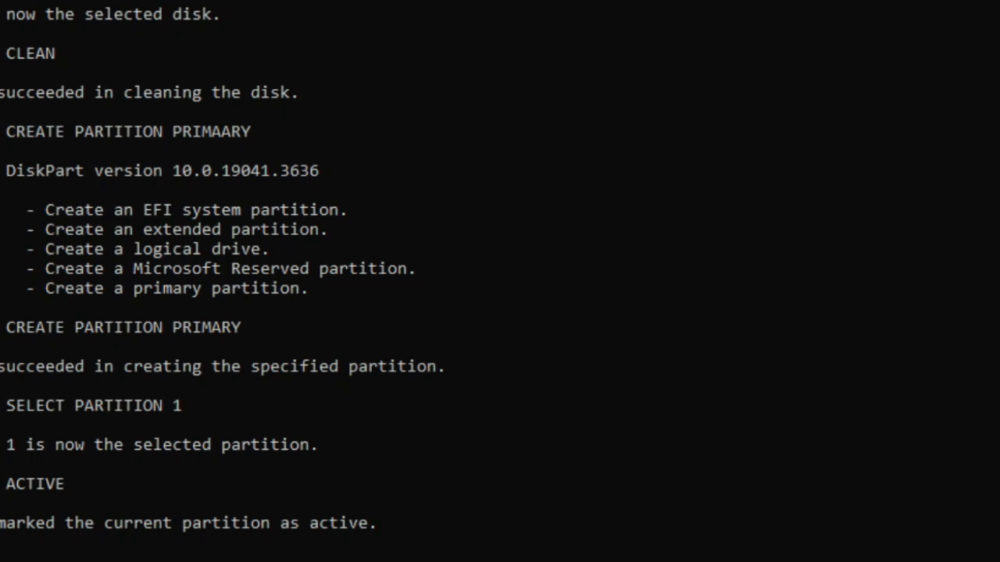
type("ASSIGN")
key("Return")
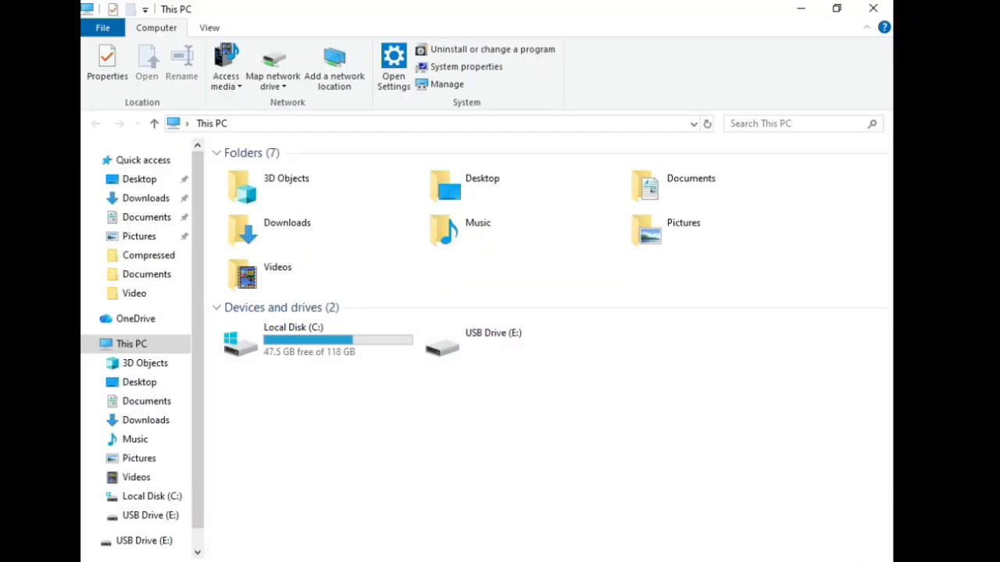
right_click(501, 340)
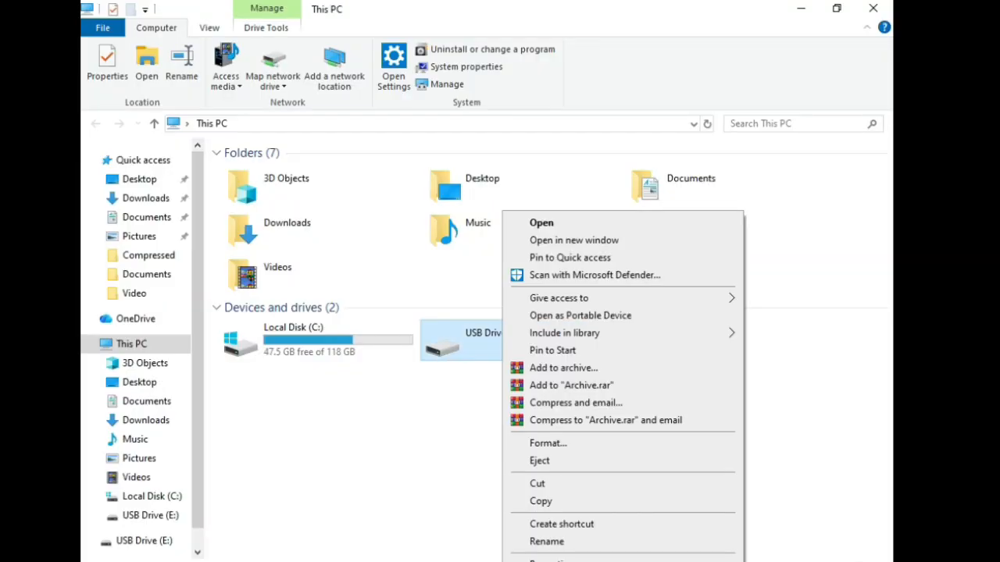
left_click(548, 442)
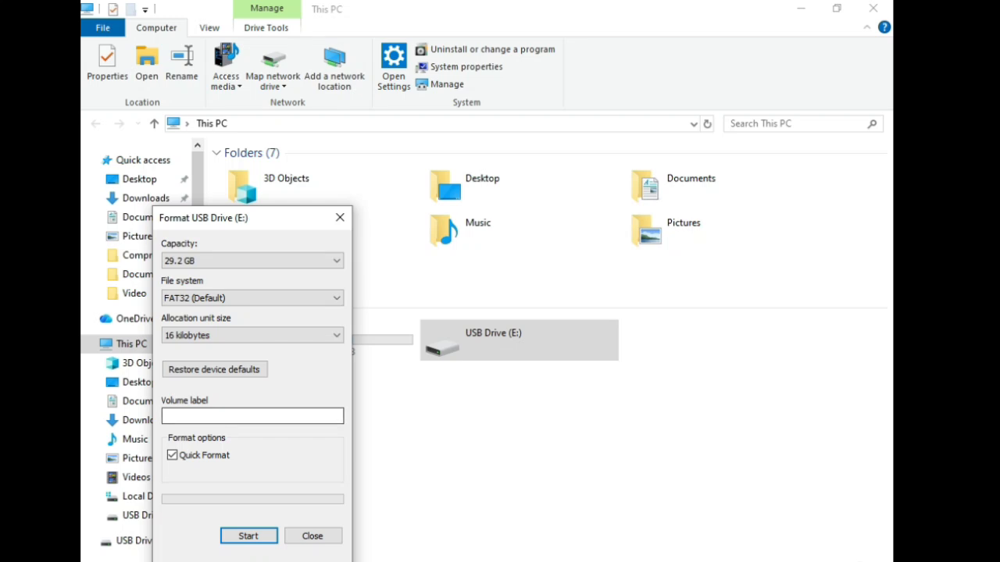
left_click(312, 536)
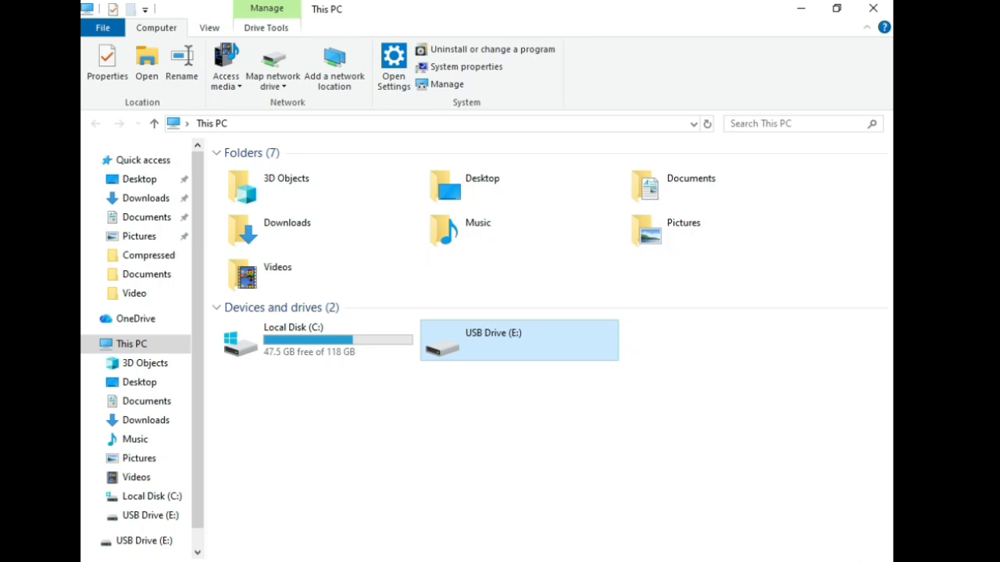
Try to open USB Drive (E:) without formatting it.
double_click(519, 340)
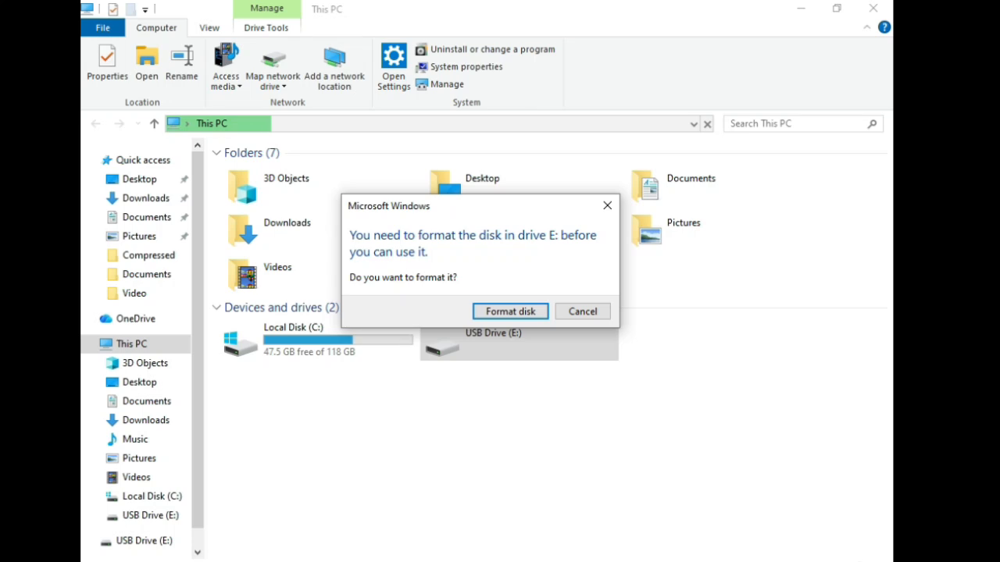
left_click(582, 310)
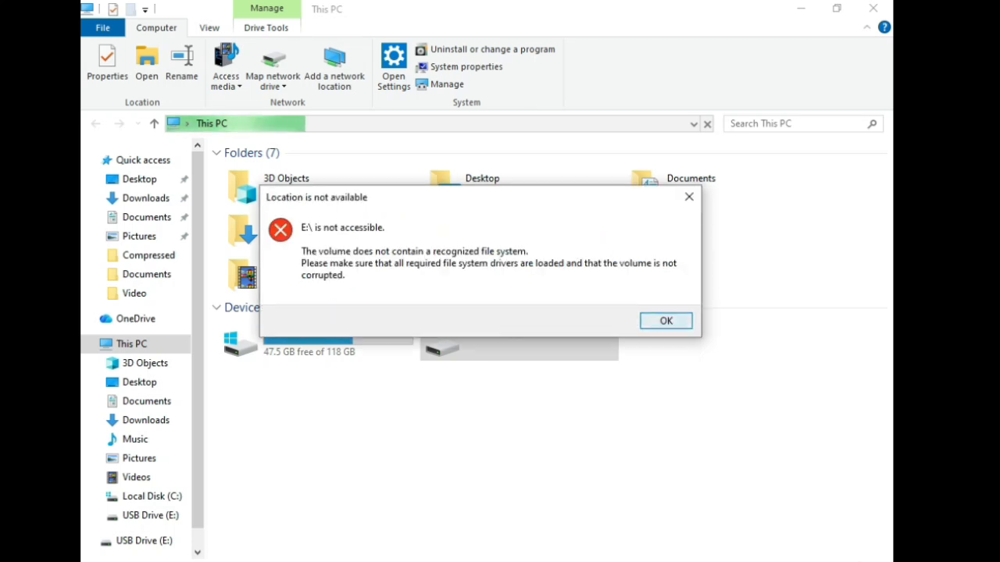
left_click(663, 320)
Open the format settings for USB Drive (E:) and set the file system to NTFS.
right_click(555, 342)
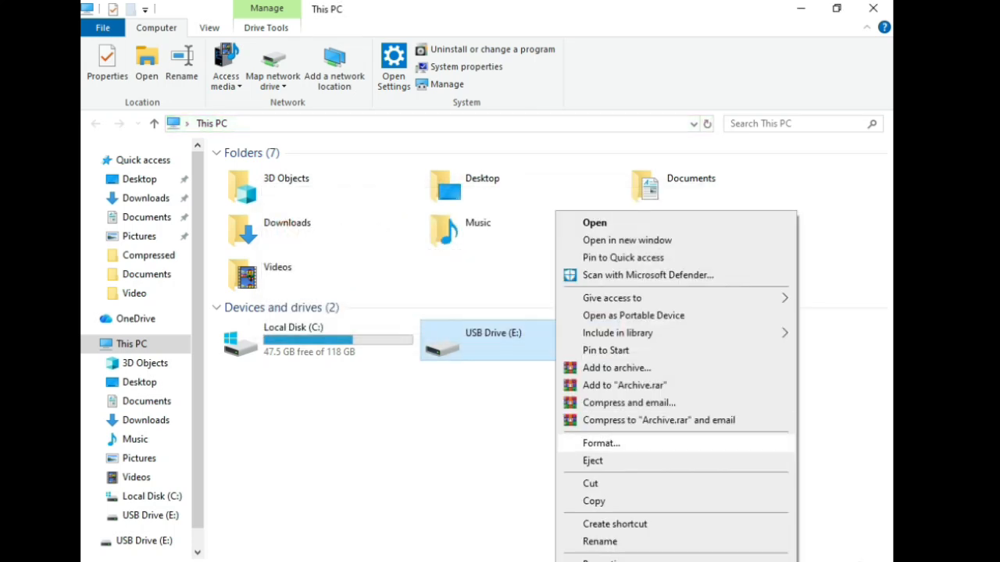
left_click(601, 443)
left_click_drag(212, 226, 627, 125)
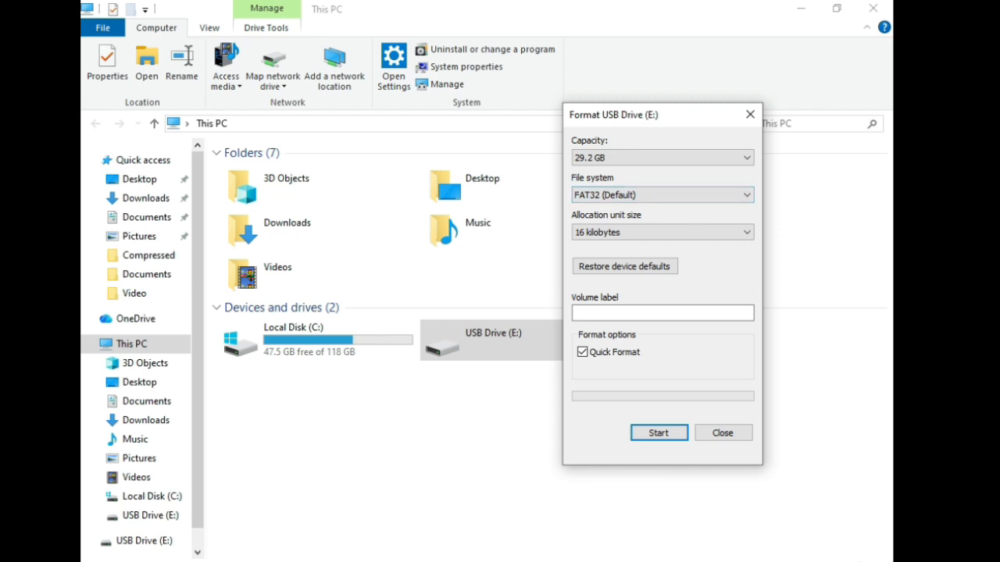
left_click(663, 195)
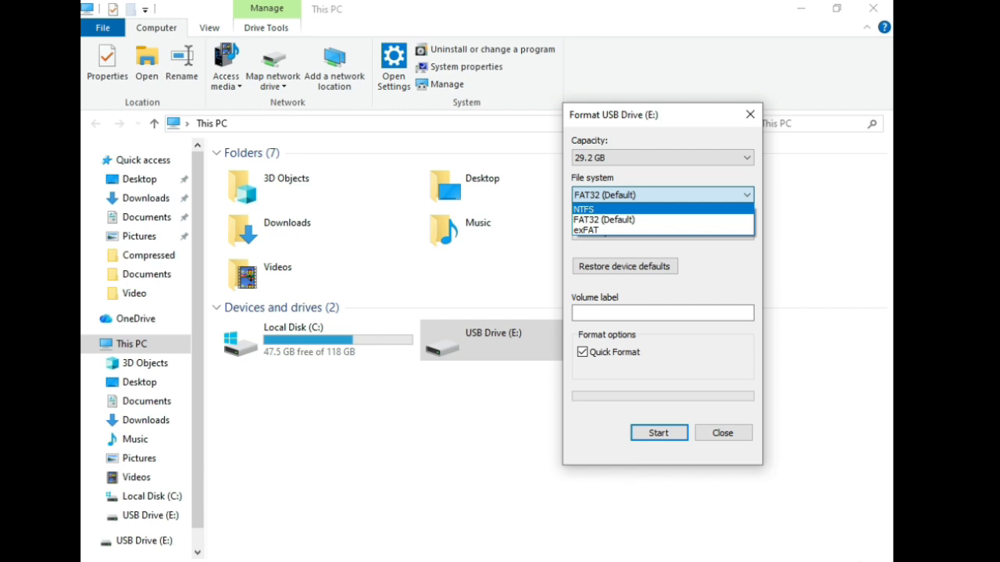
left_click(663, 210)
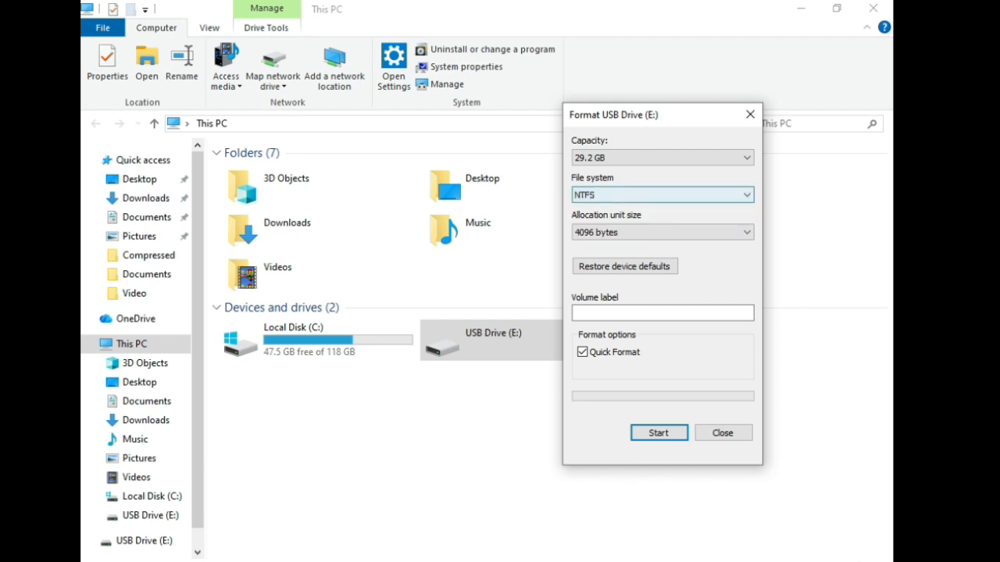
left_click(662, 195)
left_click(663, 220)
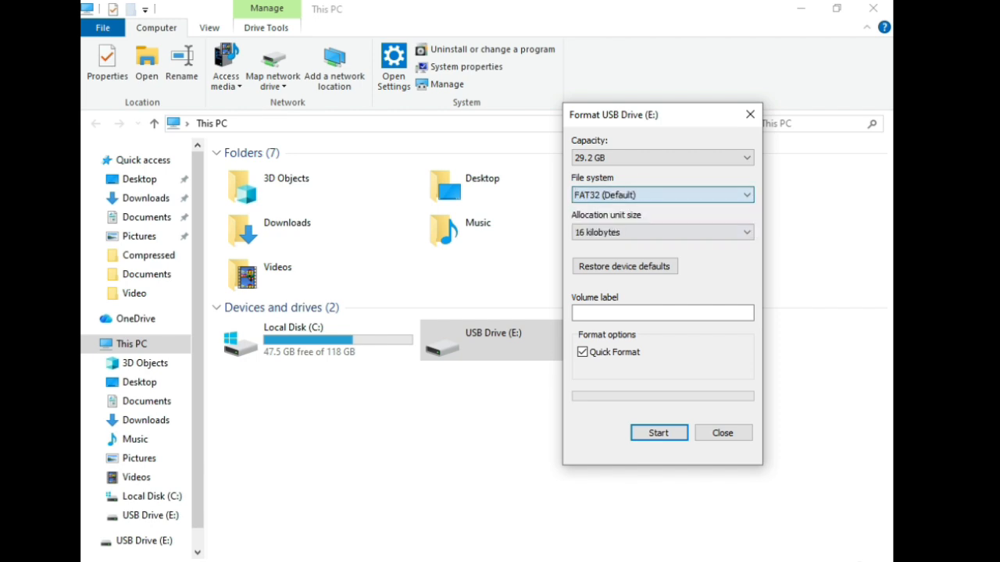
left_click(663, 196)
left_click(662, 210)
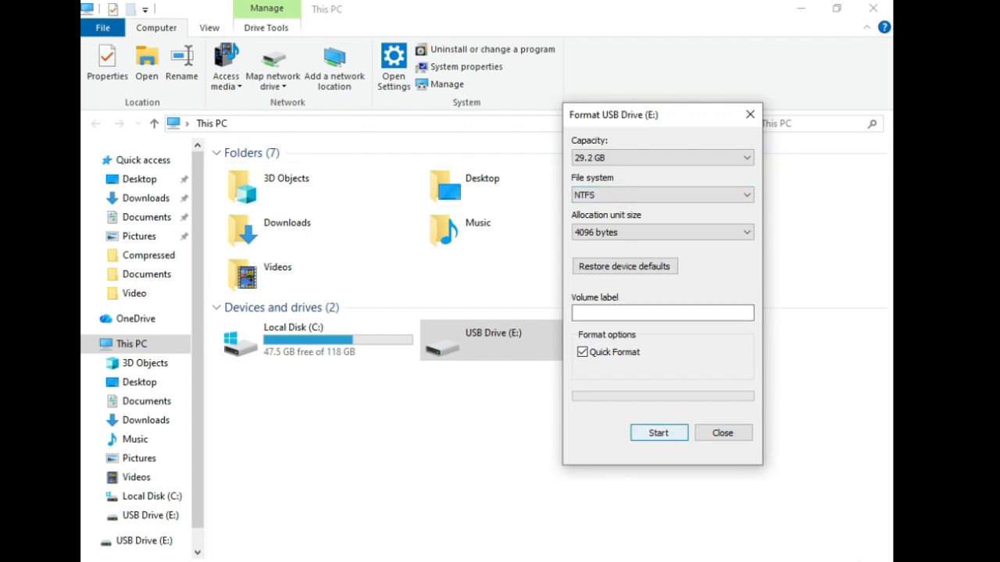
Set the volume label of the USB drive to WINDOW10.
left_click(617, 313)
type("W")
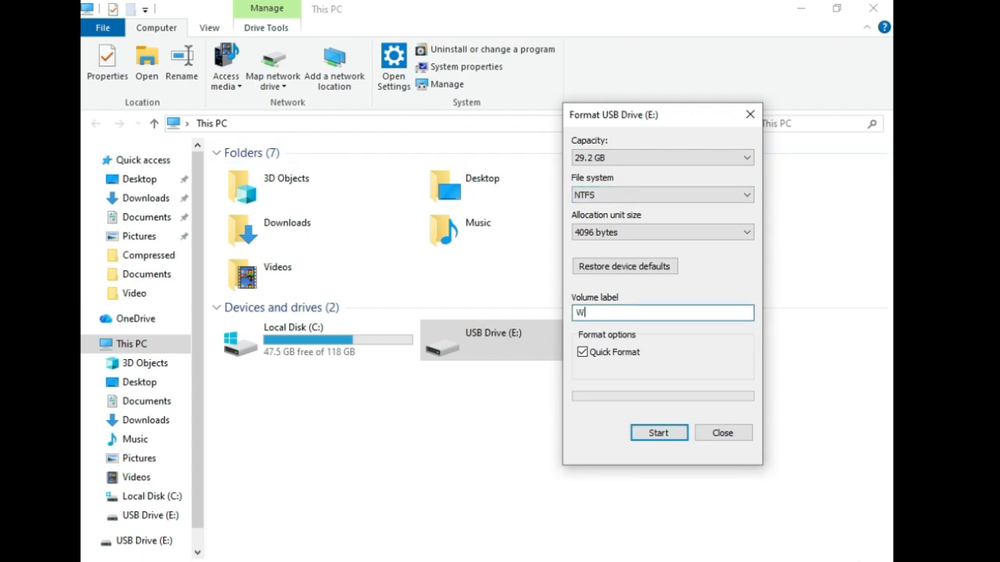
type("INDOWSBOOTABLE")
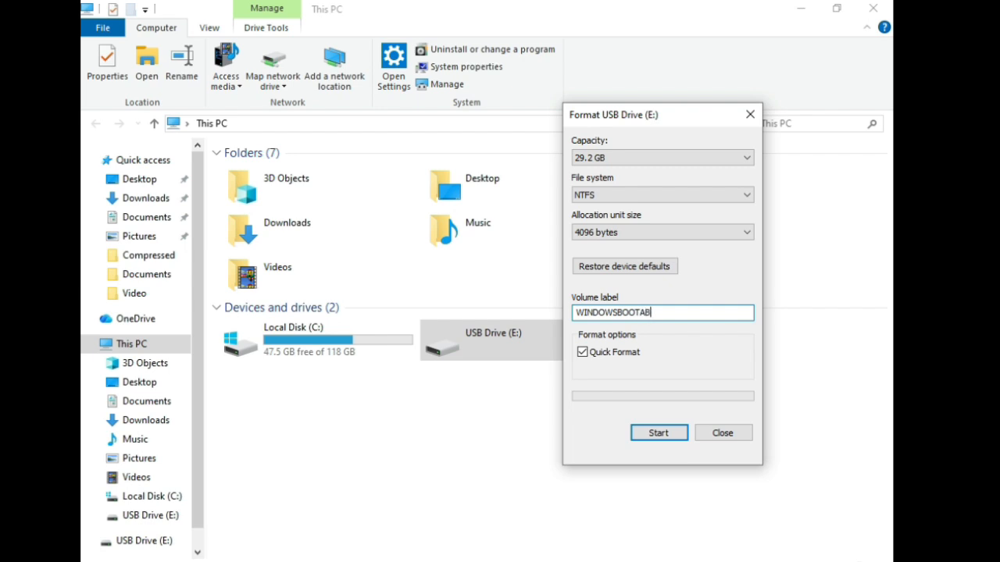
key("BackSpace")
key("BackSpace")
key("BackSpace")
key("BackSpace")
key("BackSpace")
key("BackSpace")
key("BackSpace")
key("BackSpace")
key("BackSpace")
type("10")
Run the quick format of the USB drive, confirming the data erasure, and close the format window.
key("Return")
key("Return")
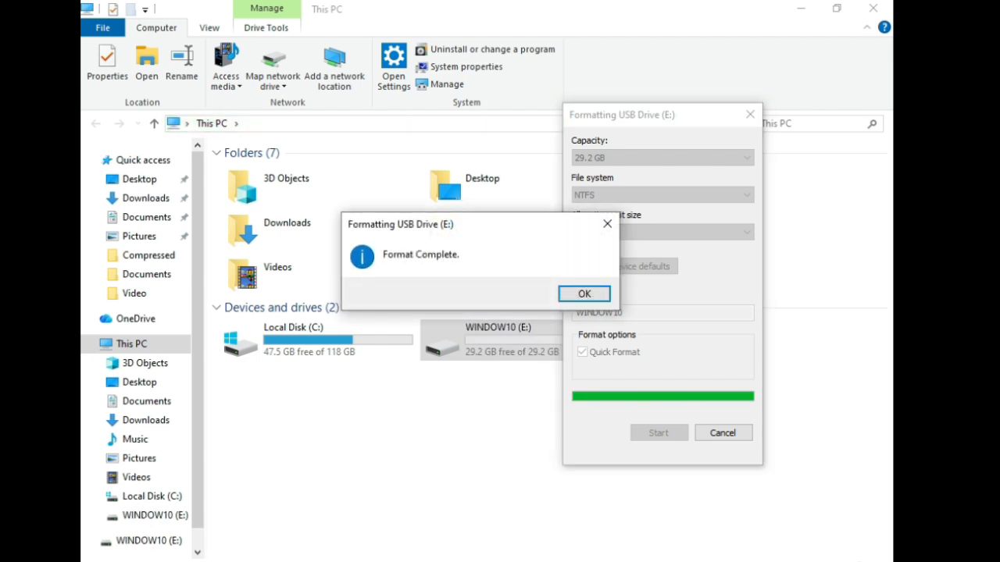
left_click(584, 294)
left_click(724, 433)
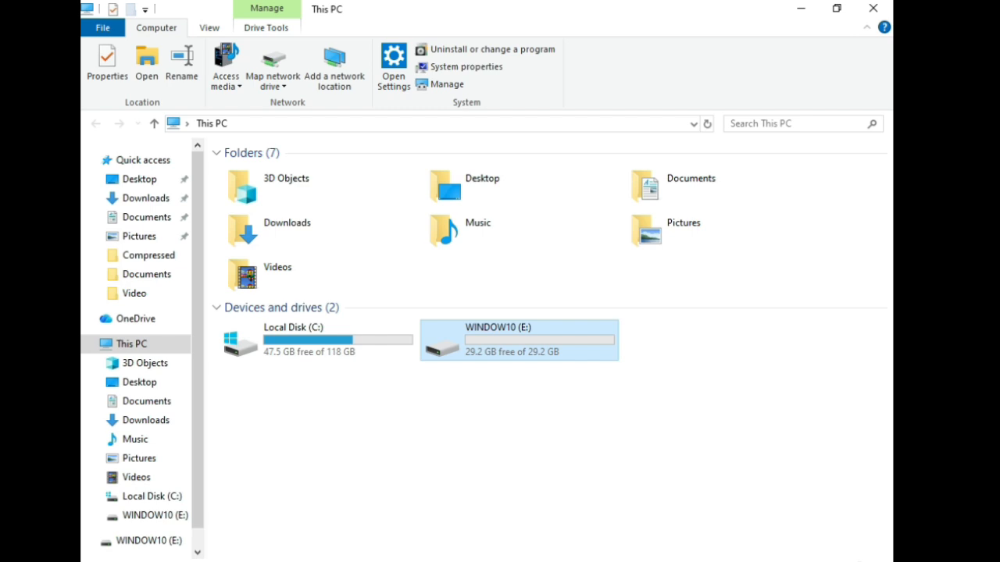
Check the contents of the WINDOW10 (E:) drive and return to the drive overview.
double_click(519, 341)
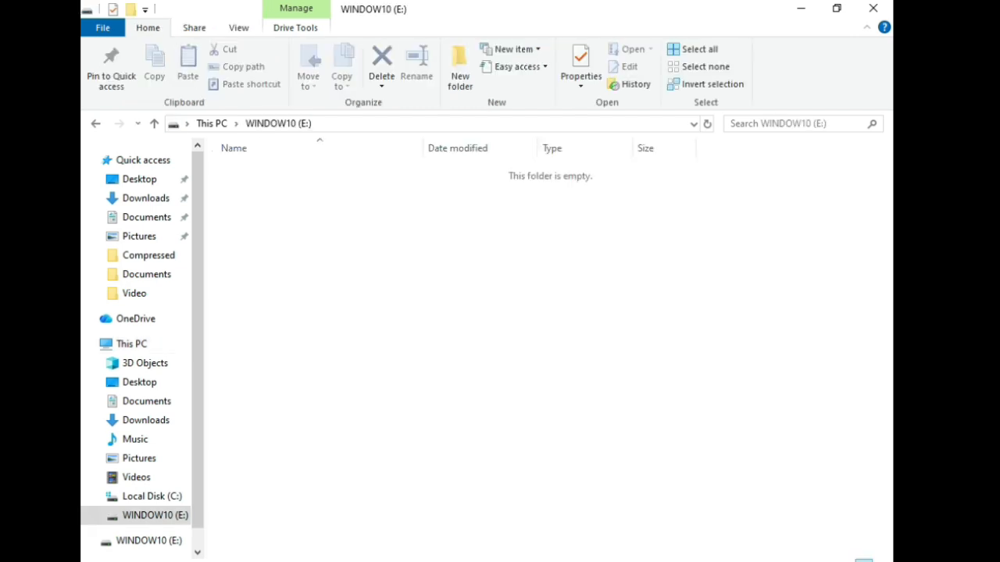
key("alt+Left")
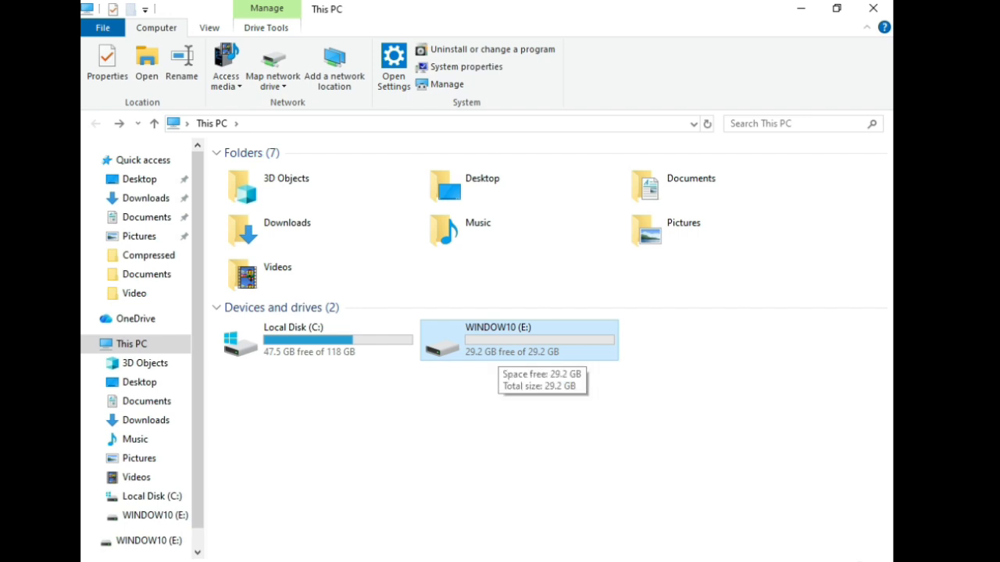
Open the windows.exe item on the Bootable USB (D:) drive to show the Windows setup files.
left_click(801, 8)
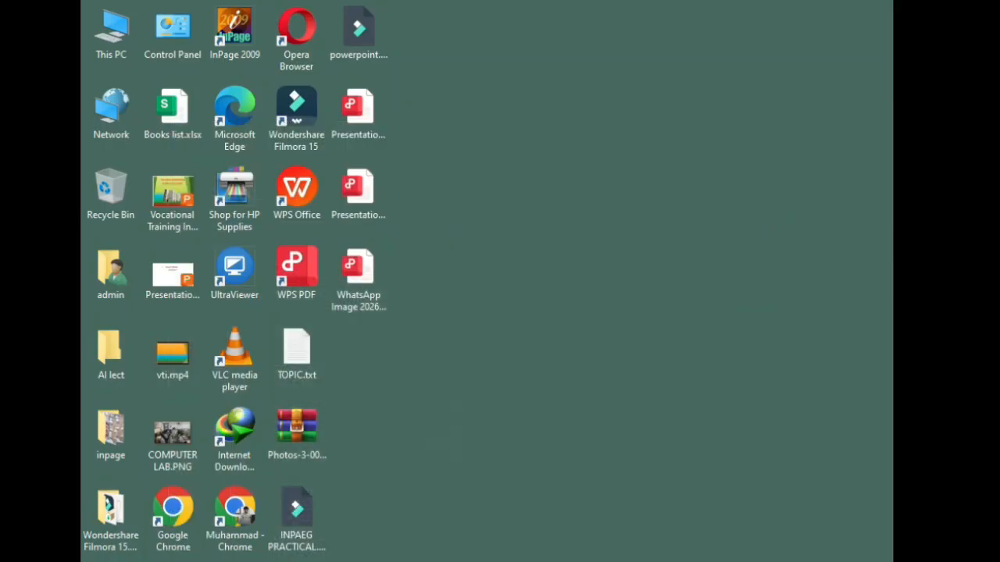
double_click(111, 35)
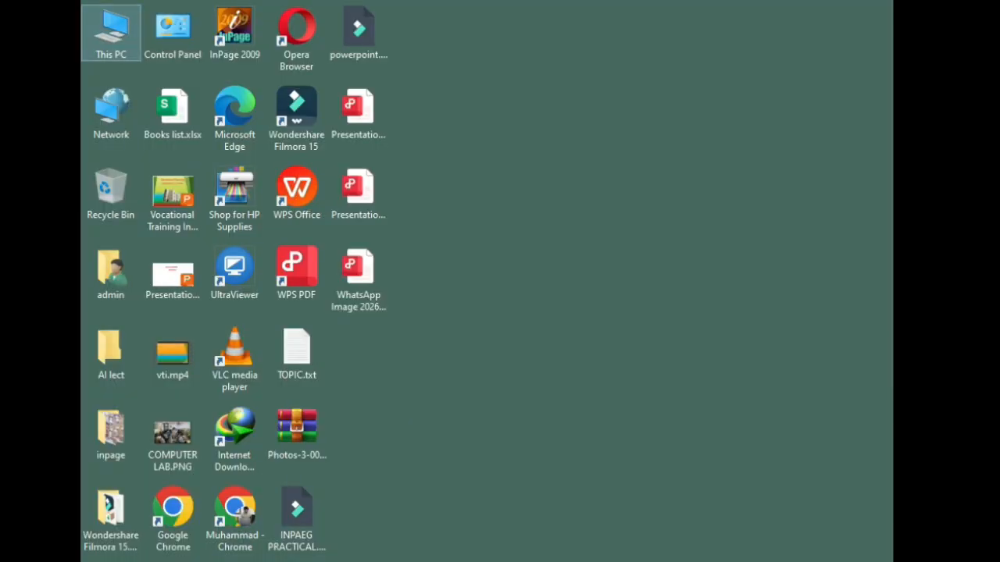
double_click(111, 35)
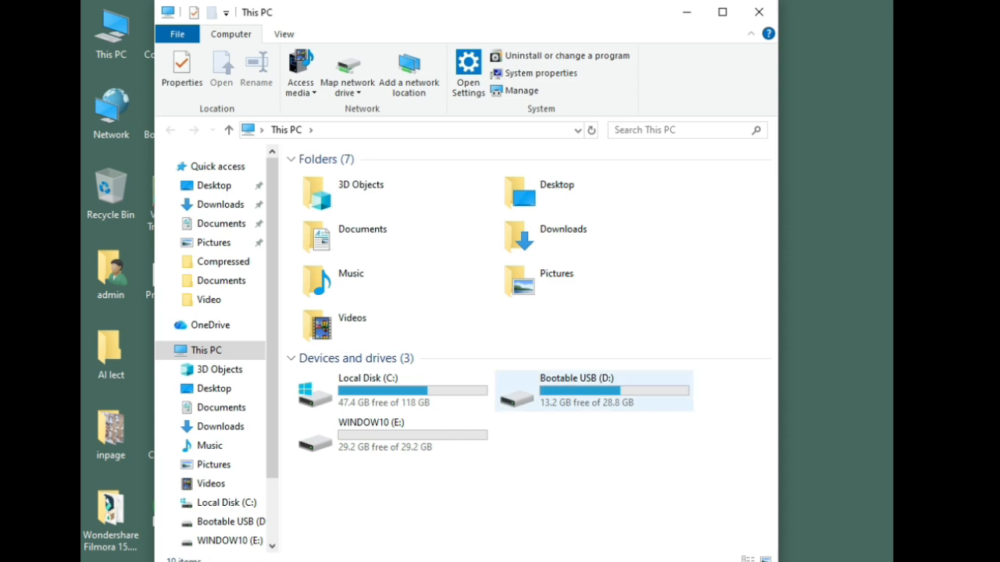
double_click(582, 394)
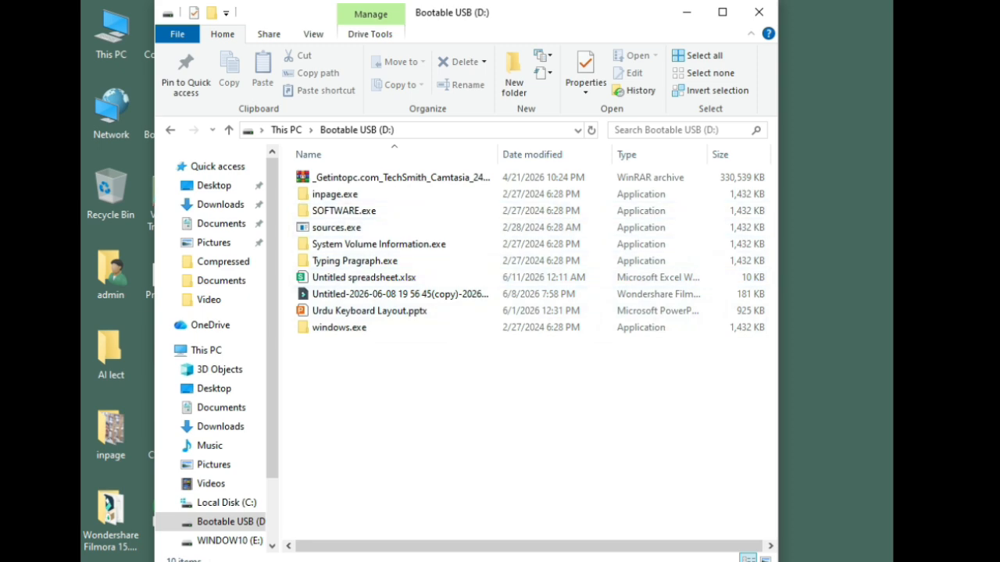
double_click(339, 328)
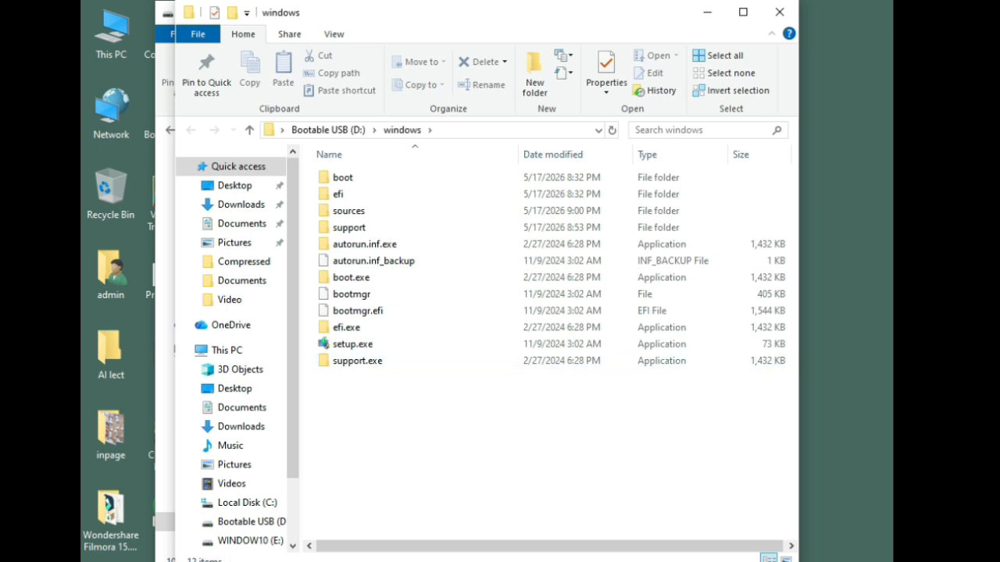
Copy all files and folders in the windows folder of Bootable USB (D:).
left_click_drag(550, 478, 326, 173)
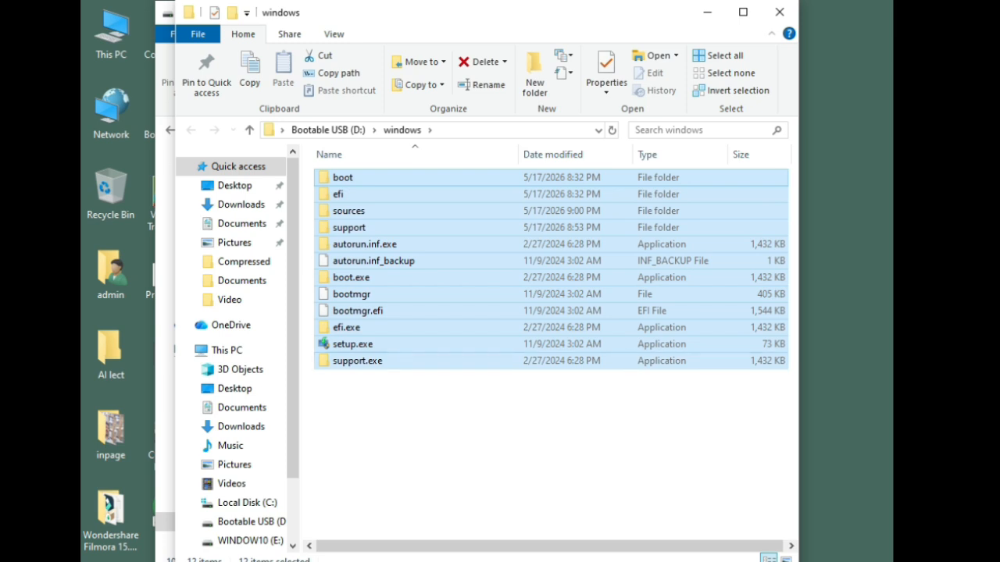
left_click_drag(533, 461, 347, 176)
right_click(348, 180)
left_click(385, 438)
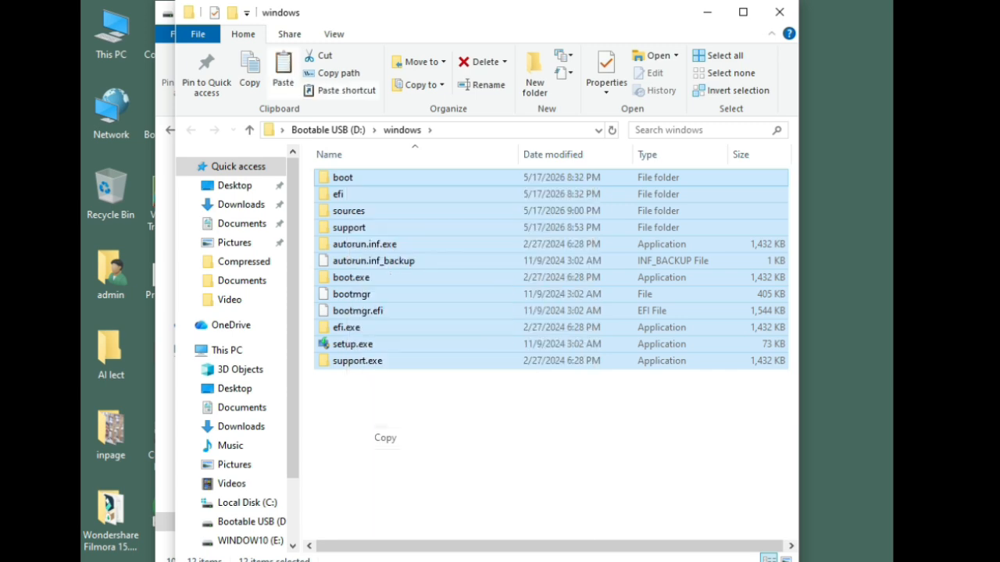
Paste the copied Windows setup files into the empty WINDOW10 (E:) drive.
left_click(707, 12)
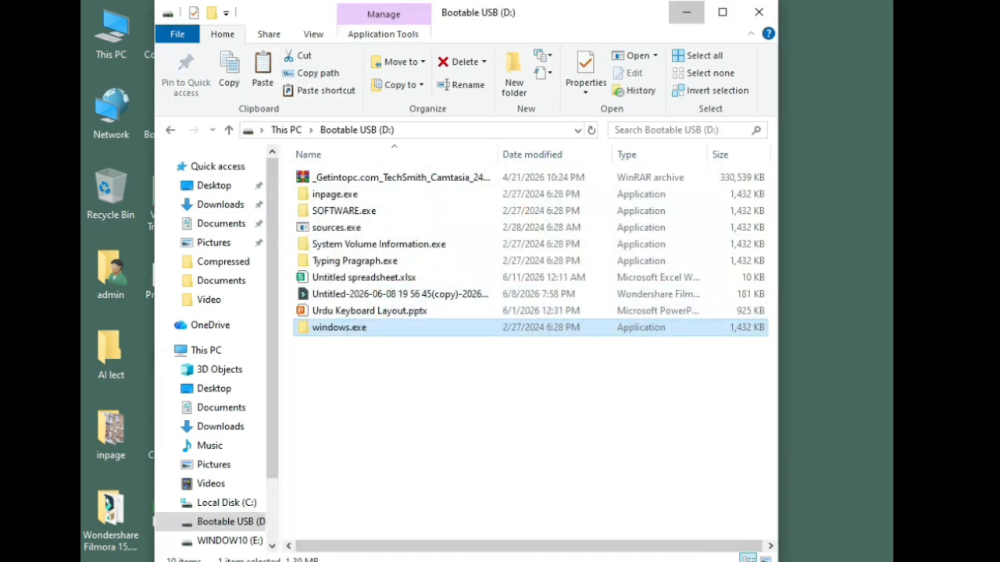
left_click(685, 13)
mouse_move(503, 561)
left_click(432, 512)
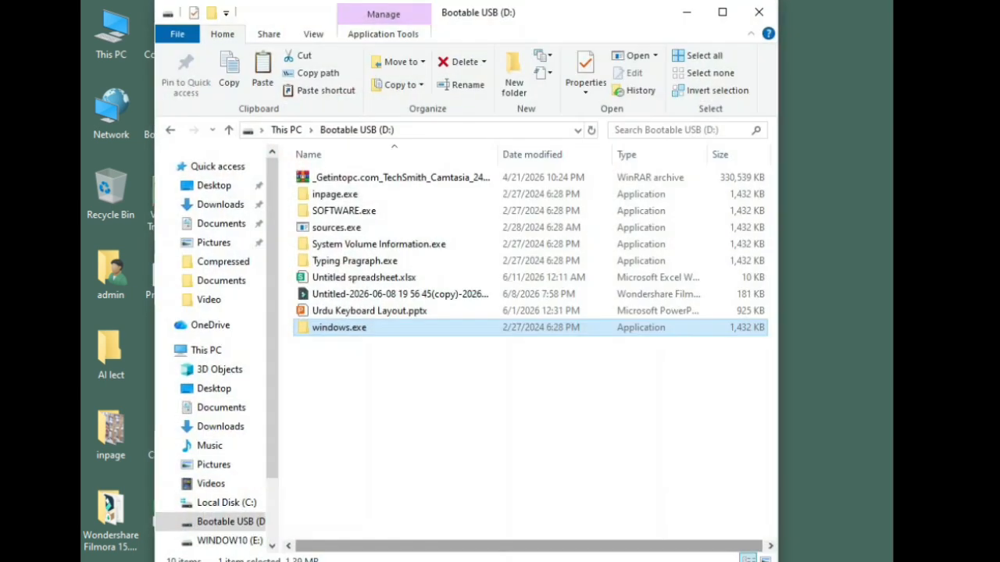
left_click(229, 541)
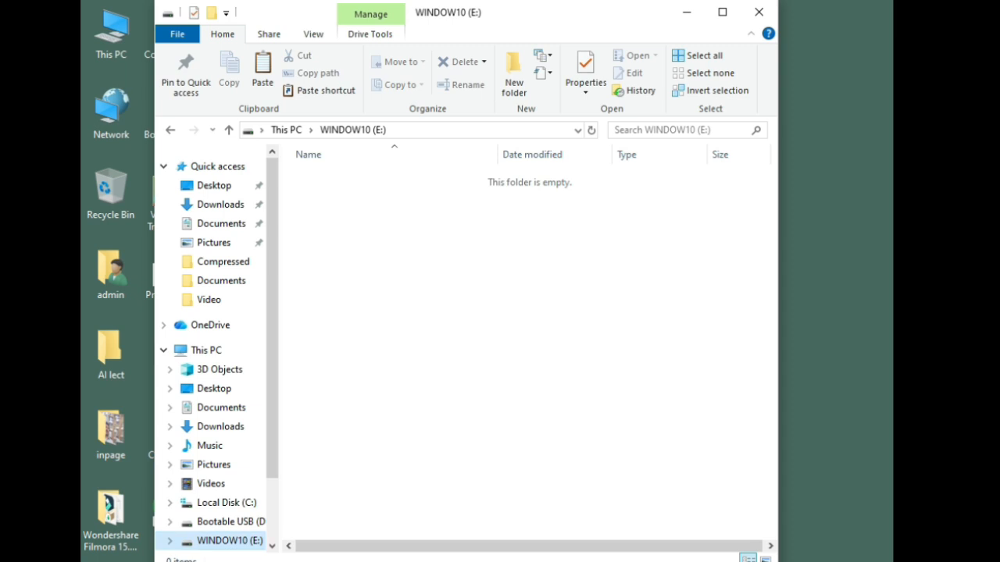
left_click(229, 129)
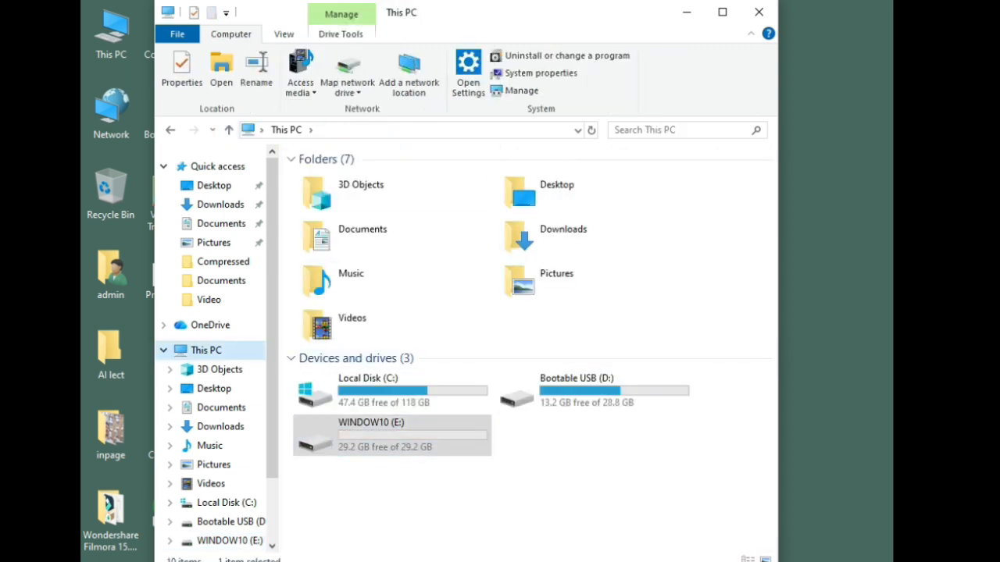
double_click(393, 435)
right_click(486, 227)
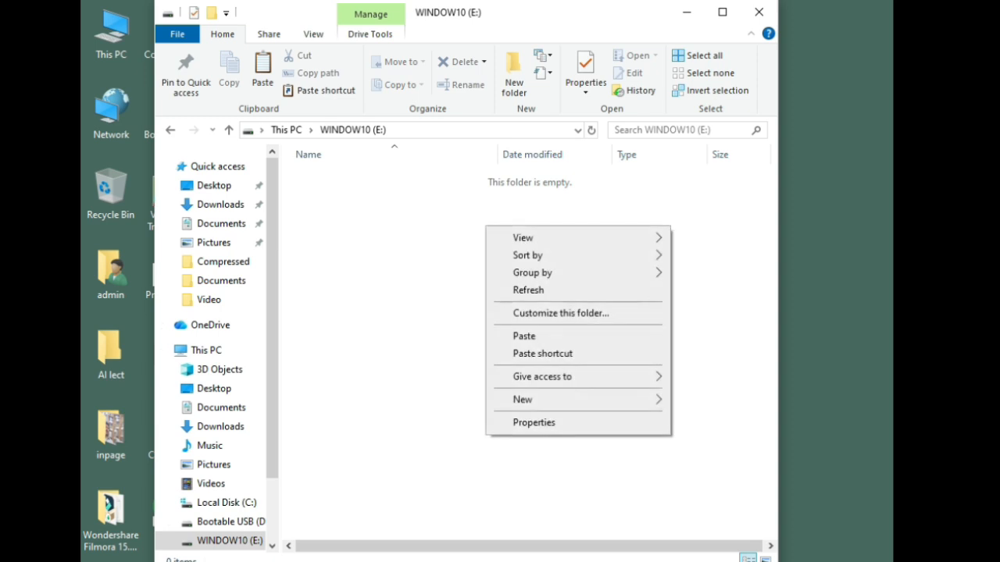
left_click(524, 336)
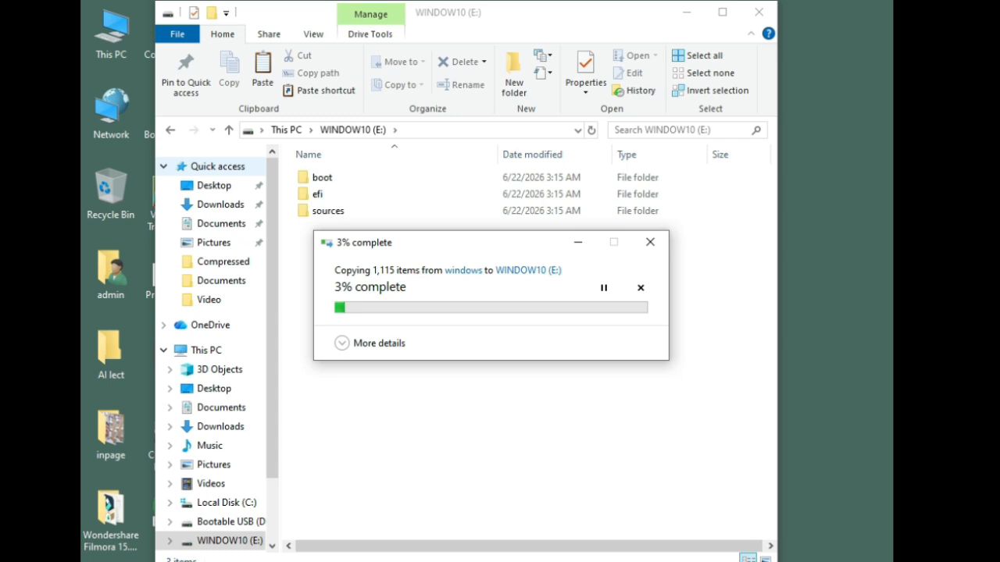
Switch to a new maximized Notepad document and write the heading COMMANDS.
key("super+r")
type("NOTE")
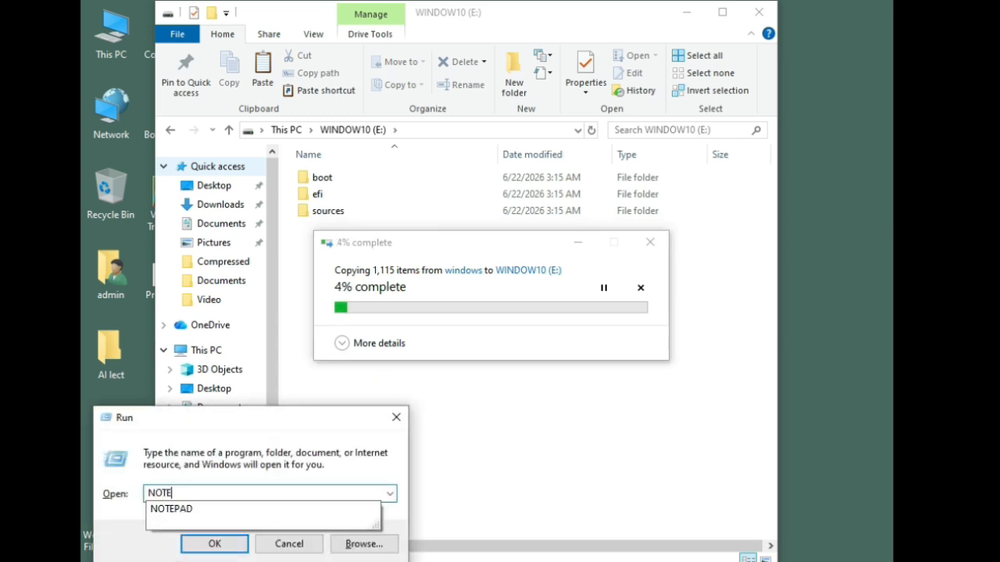
type("PAD")
key("Return")
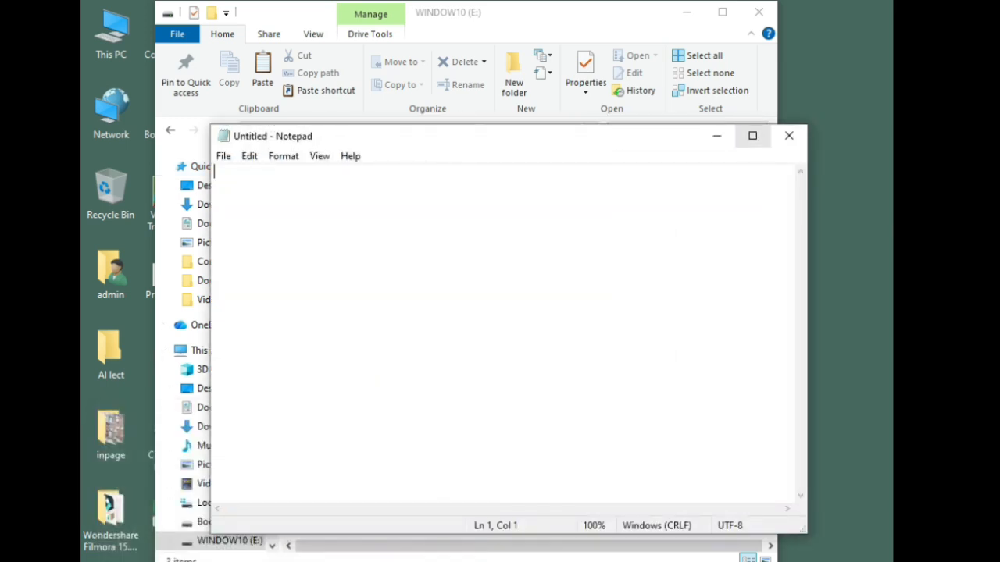
key("super+Up")
type("COMMANDS")
key("Return")
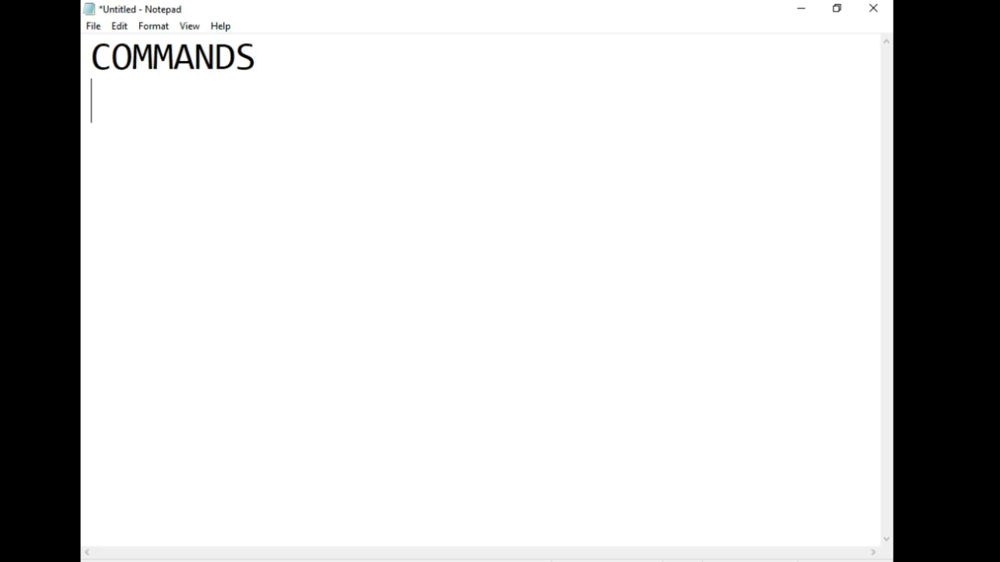
Write the first two list entries below the heading: "1.DISKPART" and "2.LIST DISK".
type("1.")
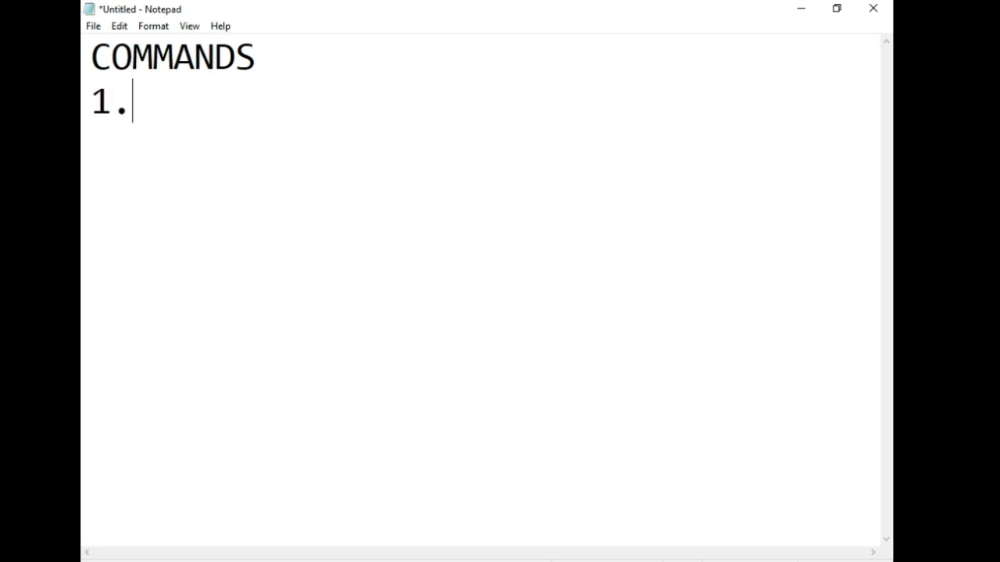
type("DISKPA")
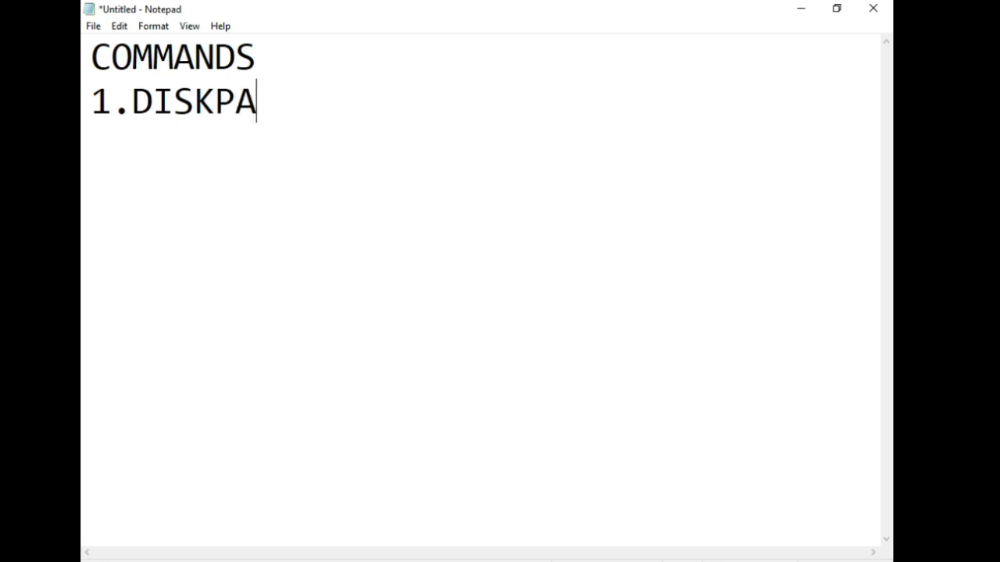
type("RT")
key("Return")
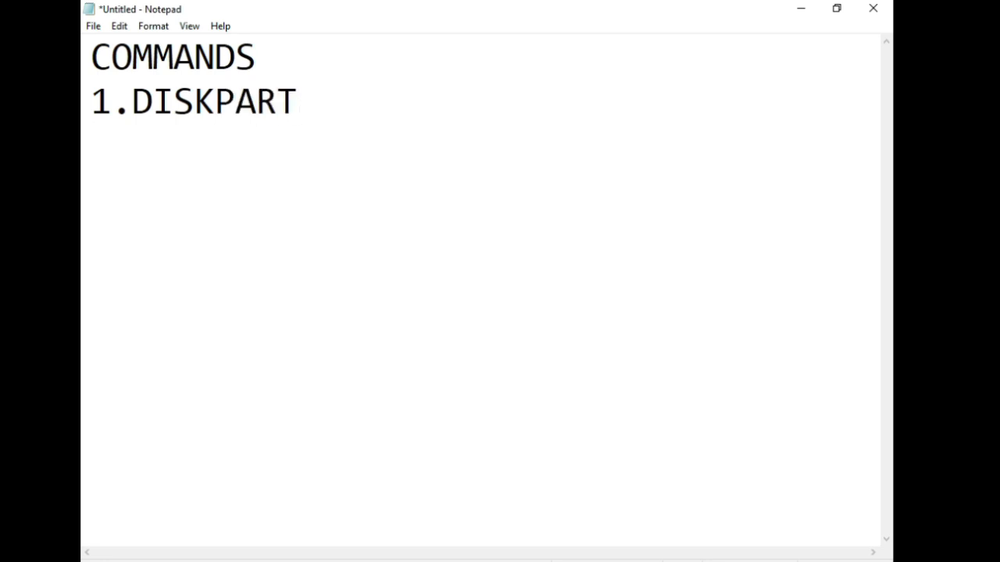
type("2.LIST DISK")
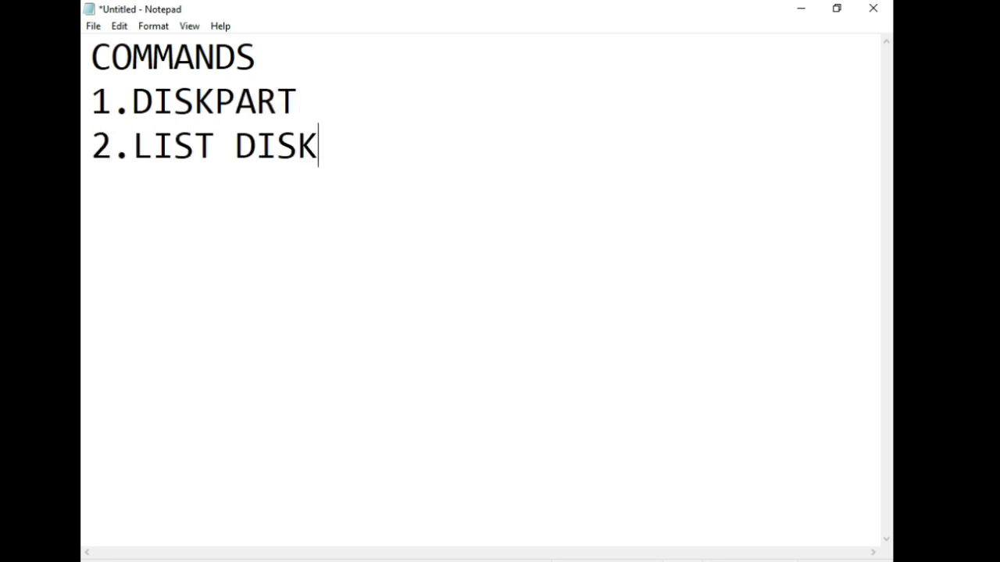
key("Return")
Add the list entries "3.SELECT DISK 1" and "4.CLEAN" on separate lines.
type("3.SELECT DIS")
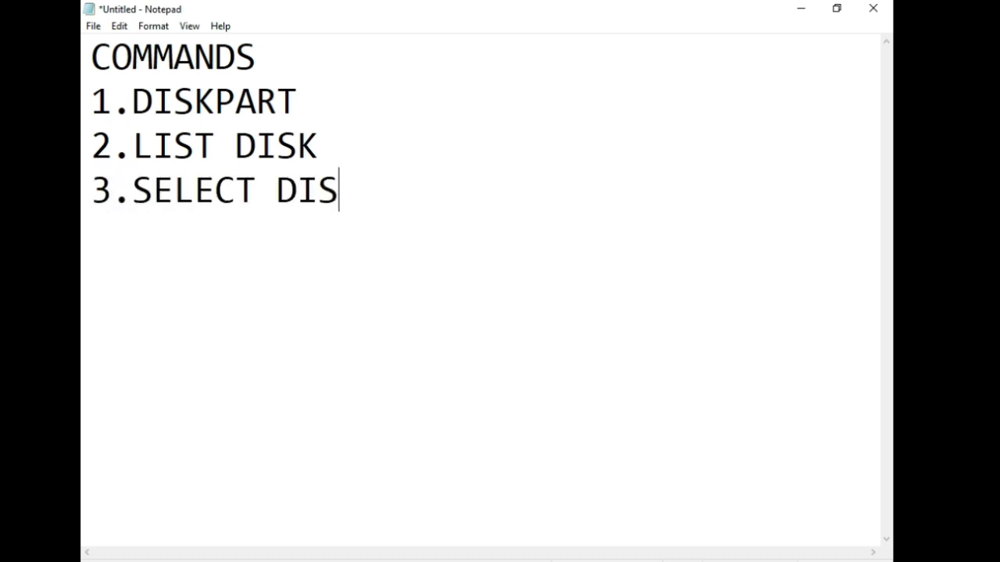
type("K 1")
key("Return")
type("4")
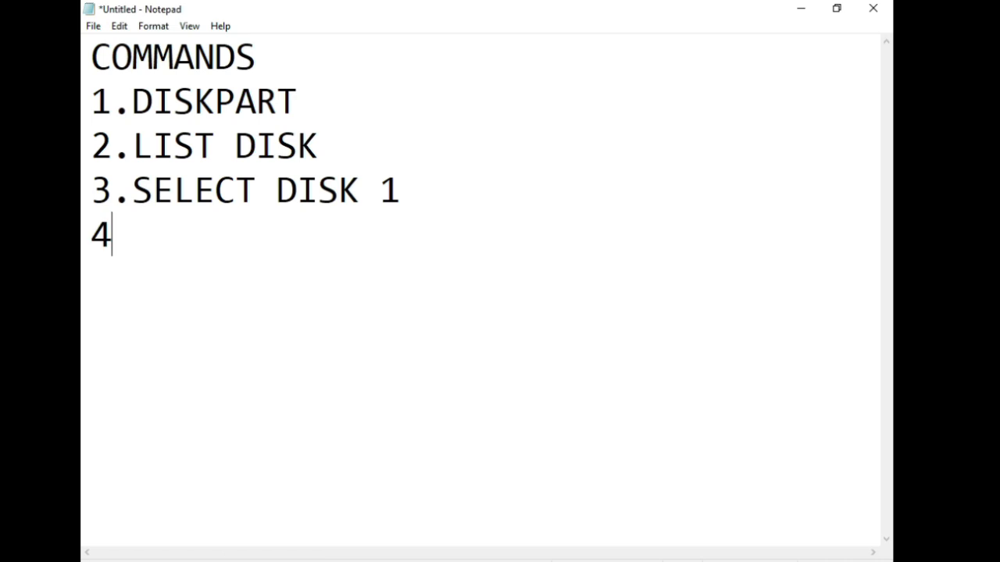
type(".CLEAN")
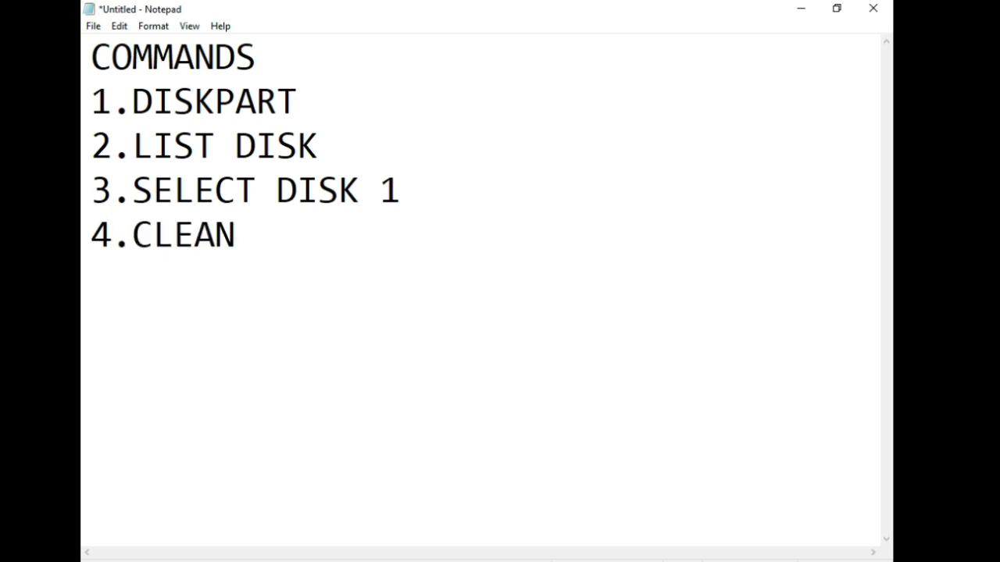
key("Return")
Add the list entry "5.CREATE PARTITION PRIMARY" on its own line.
type("5.CREATE PAR")
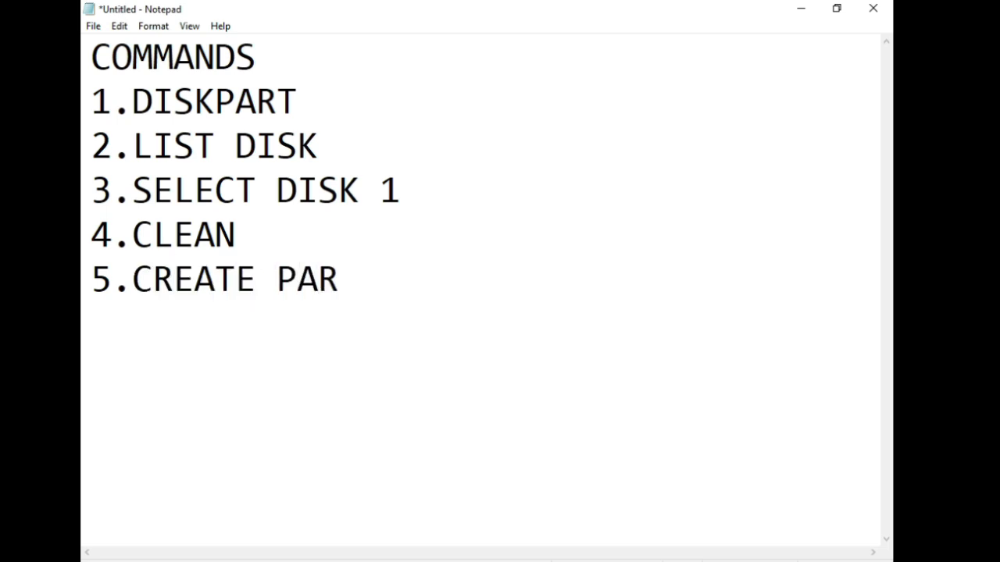
type("TITION PRIMARY")
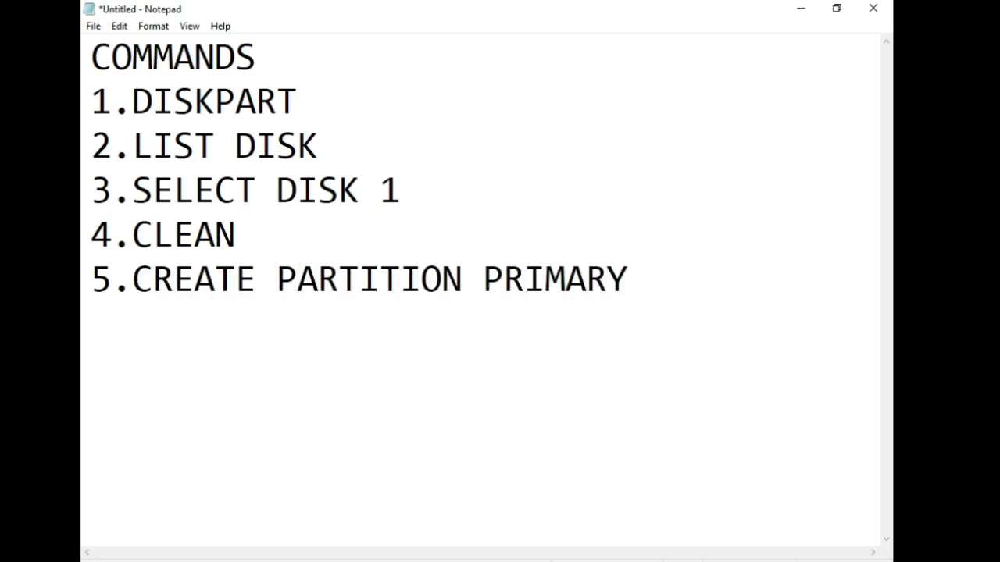
key("Return")
Add the list entry "6.SELECT PARTITION 1" on its own line.
type("6.SELECT")
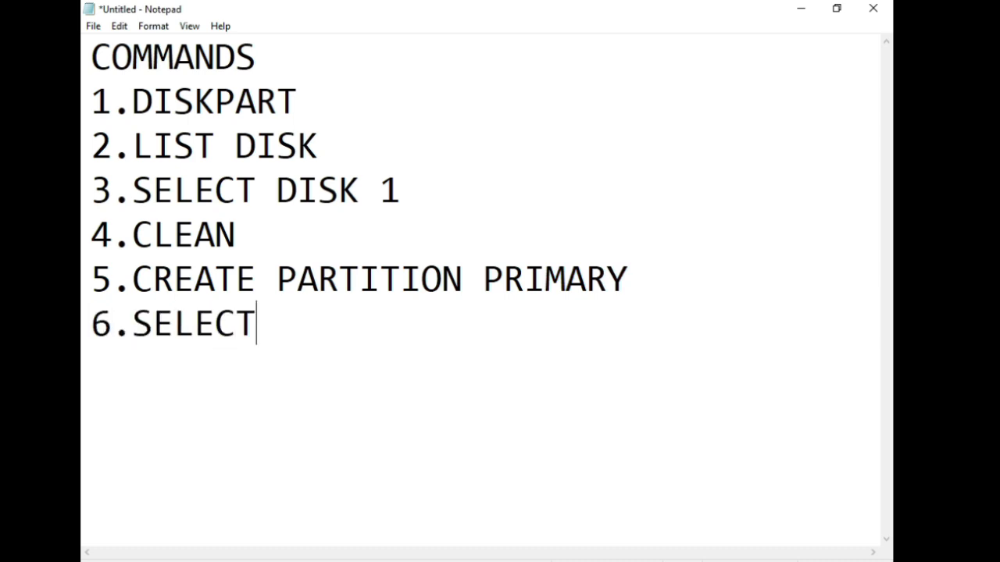
type(" PARTIT")
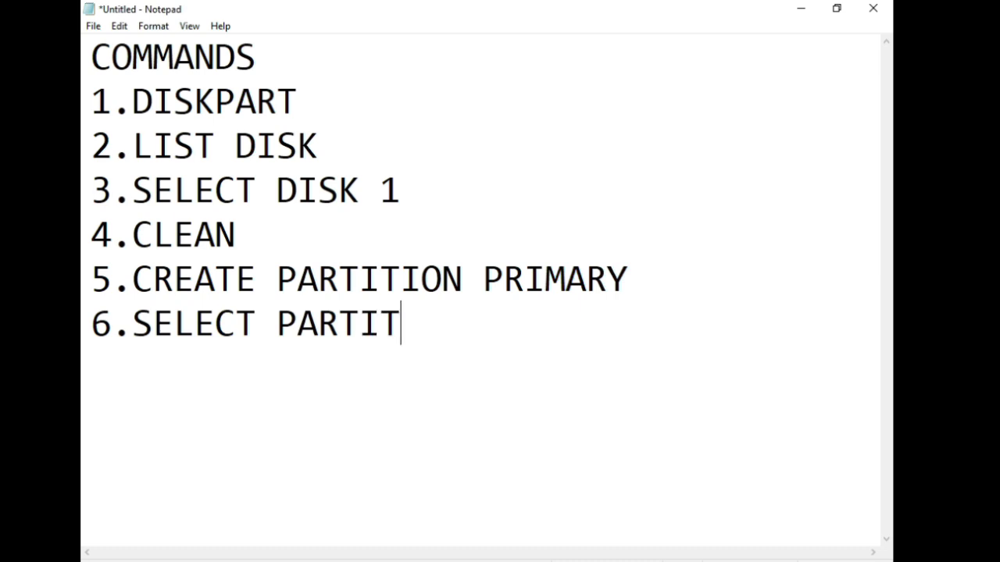
type("ION 1")
key("Return")
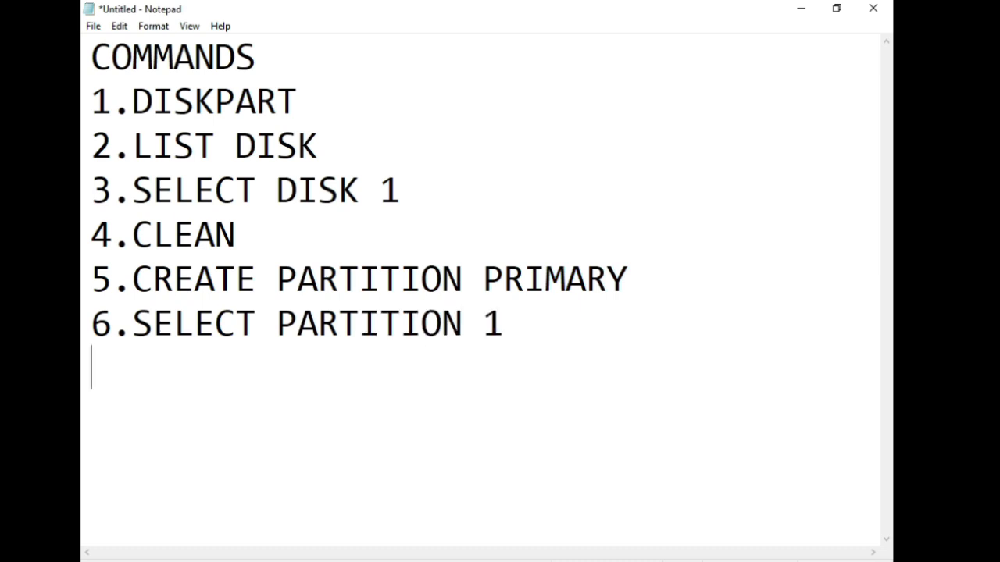
Add the list entries "7.ACTIVE" and "8.ASSIGN." on separate lines.
type("7.ACTIVE")
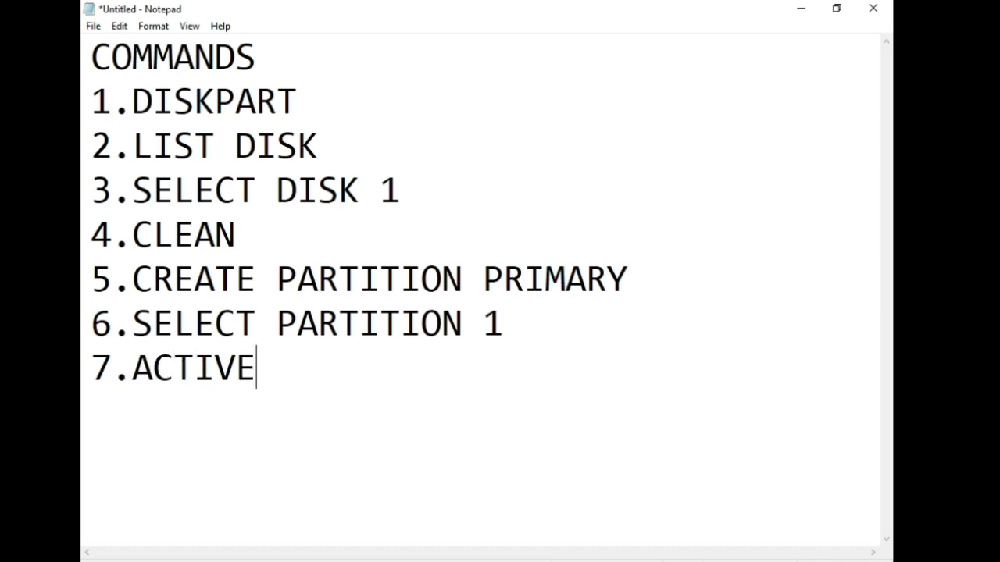
key("Return")
type("8.")
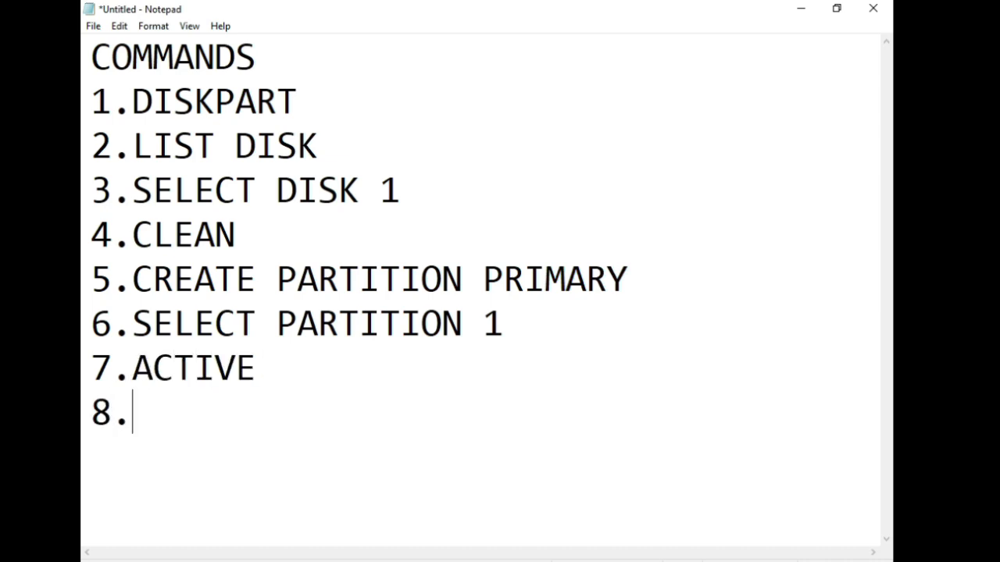
type("ASSIGN")
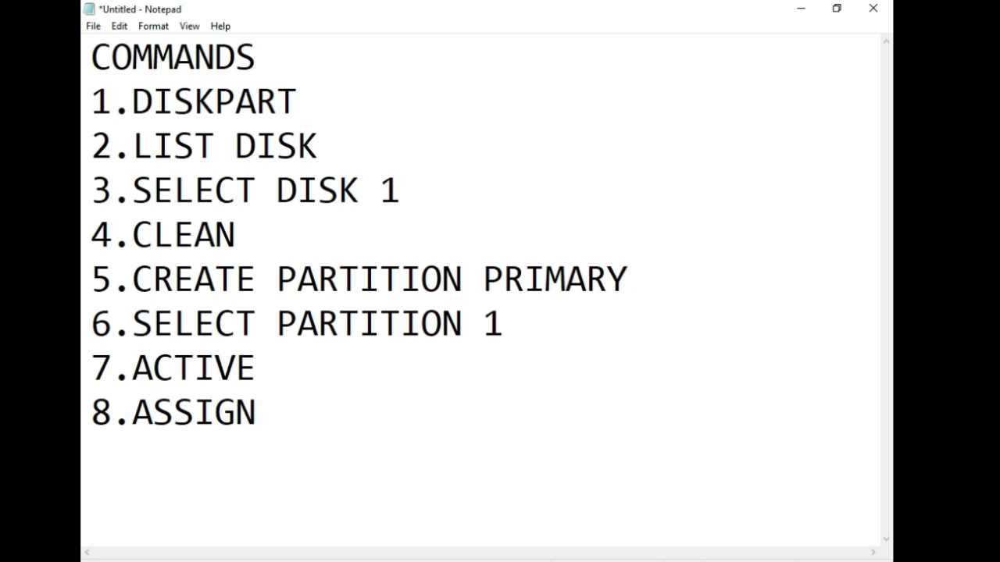
type(".")
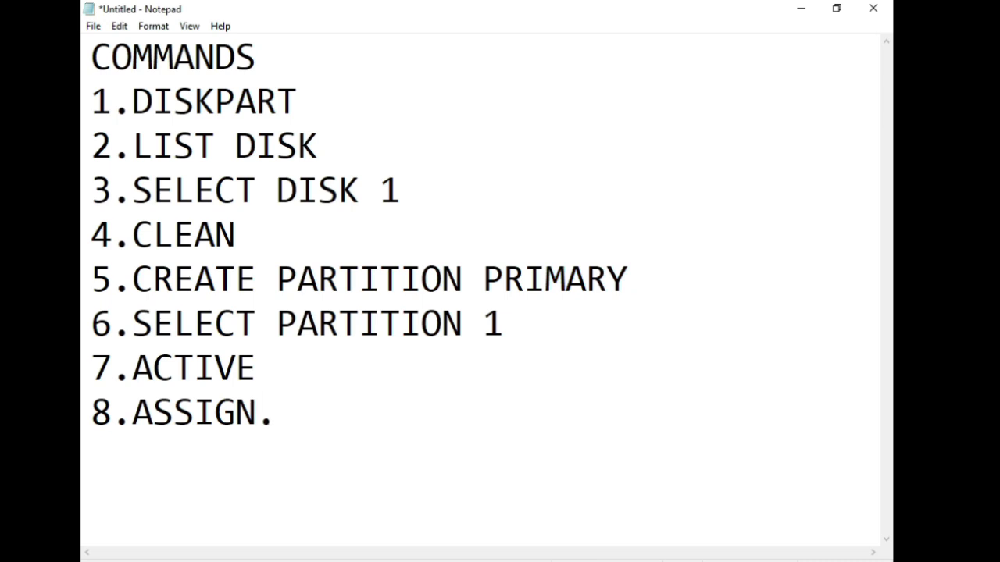
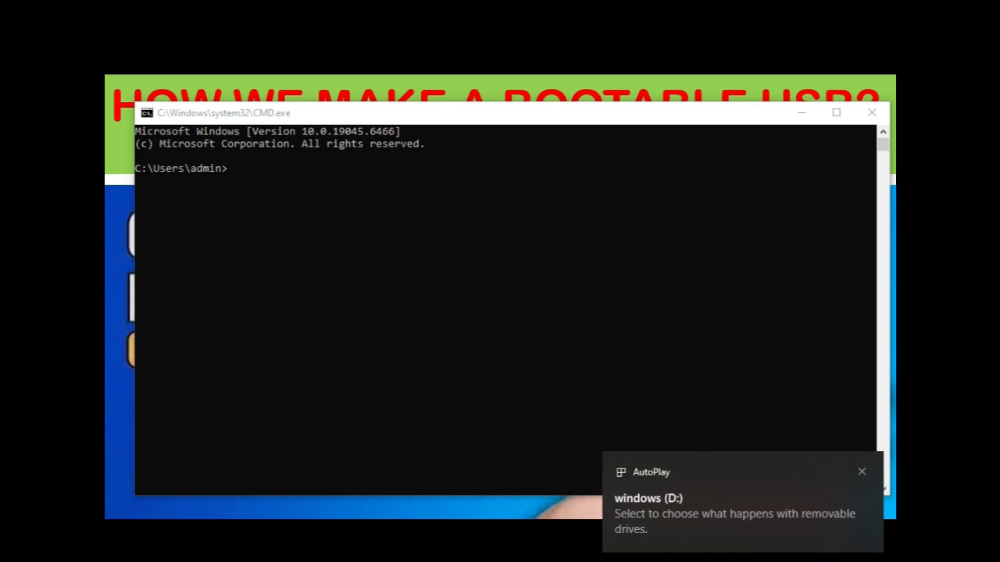
Launch the DISKPART utility from the command prompt.
left_click_drag(442, 121, 442, 110)
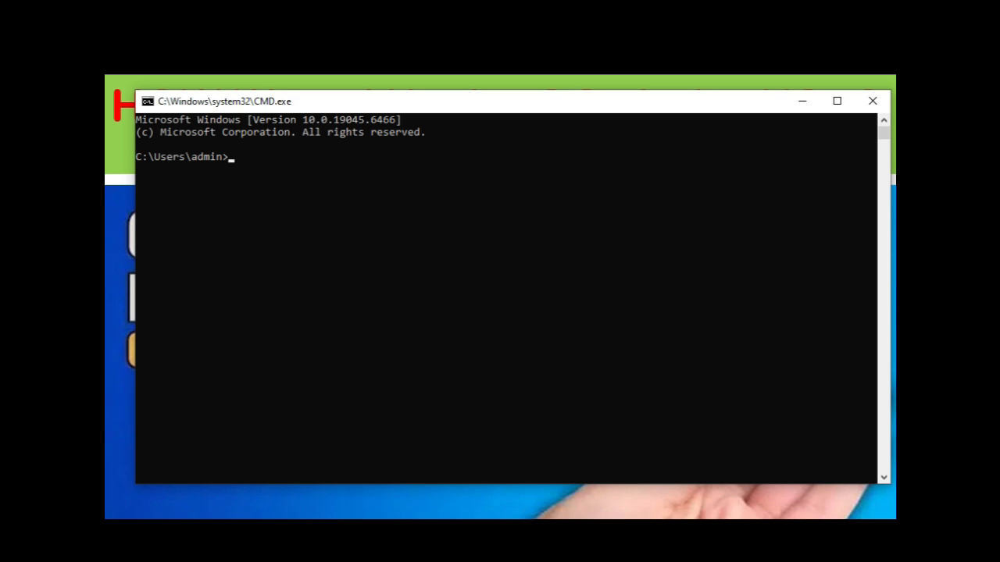
type("DISKPART OP")
key("BackSpace")
key("BackSpace")
key("BackSpace")
key("BackSpace")
key("BackSpace")
key("BackSpace")
key("BackSpace")
key("BackSpace")
key("BackSpace")
key("BackSpace")
key("BackSpace")
type("DIS")
key("BackSpace")
key("BackSpace")
key("BackSpace")
type("DISKPART")
key("Return")
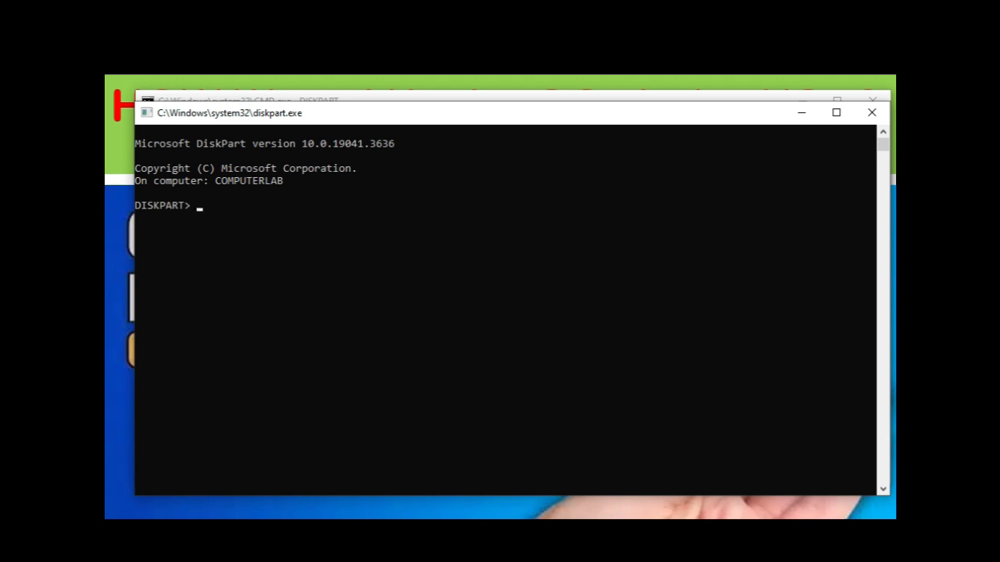
List the computer's disks in DiskPart.
type("LIST DISK")
key("Return")
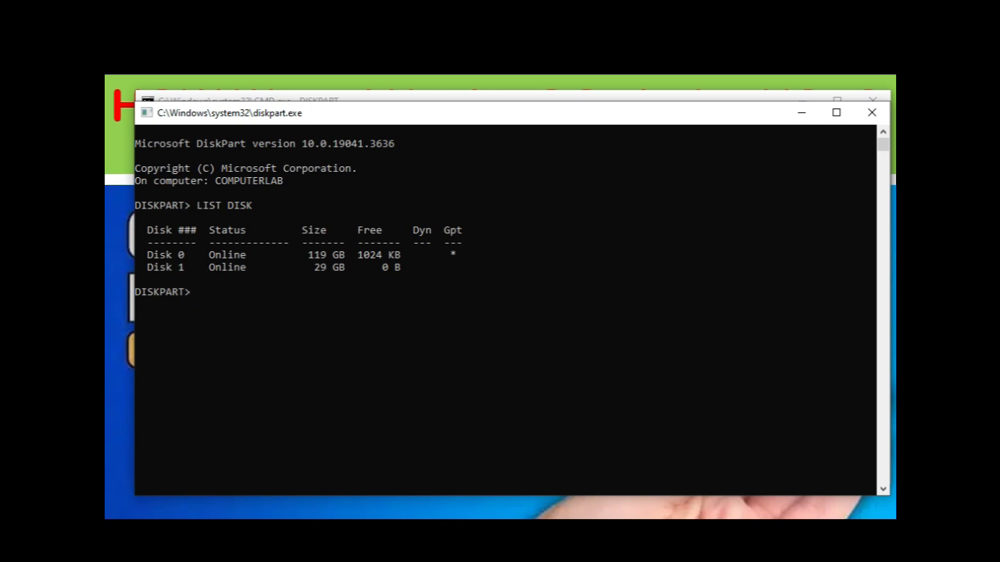
Select disk 1 in DiskPart and clean it.
type("SELECT DISK 1")
key("Return")
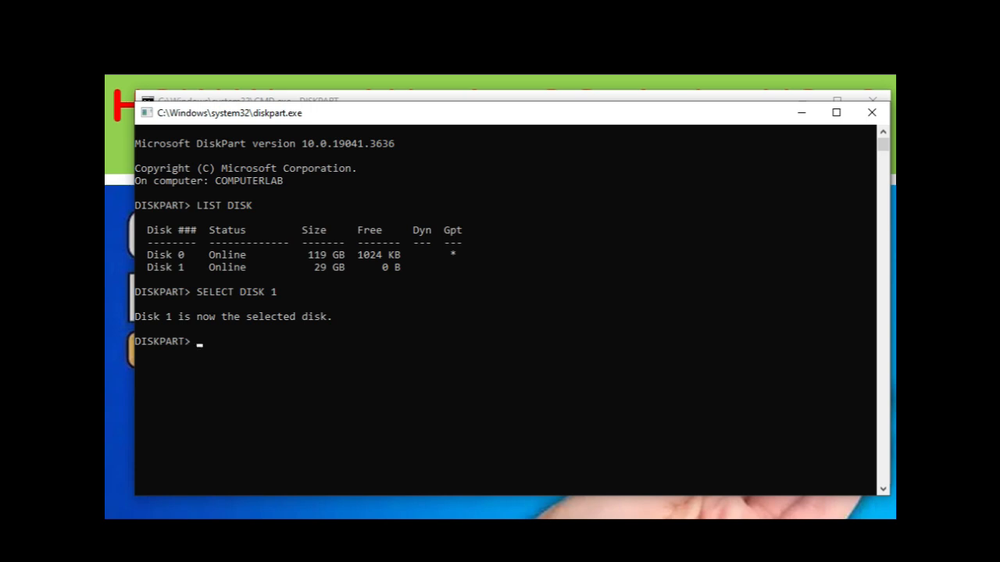
type("CLEAN")
key("Return")
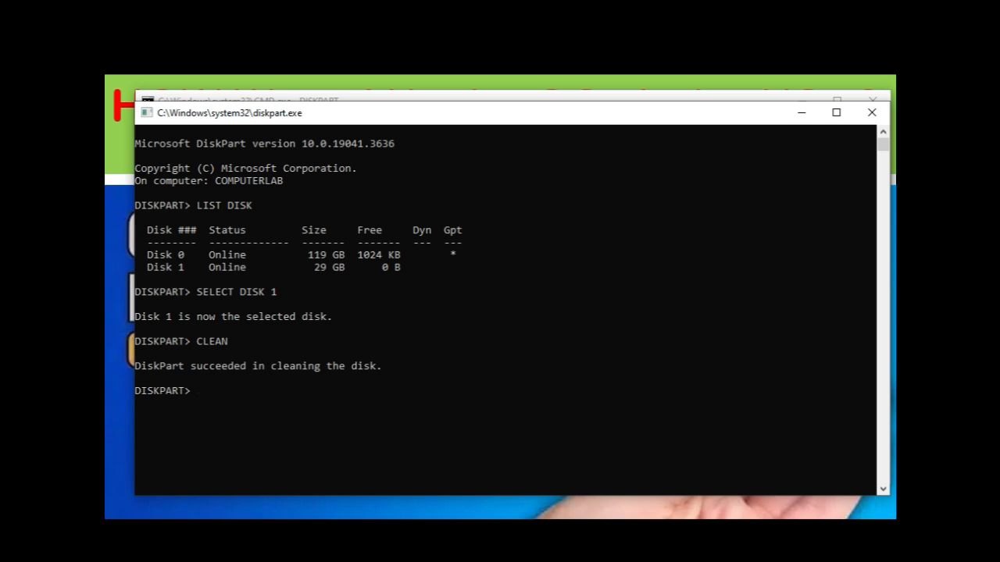
Try to create a partition on disk 1 with the command CREATE PARTITION PRIMAARY, and clear the recalled command line.
type("CREATE PARTITION P")
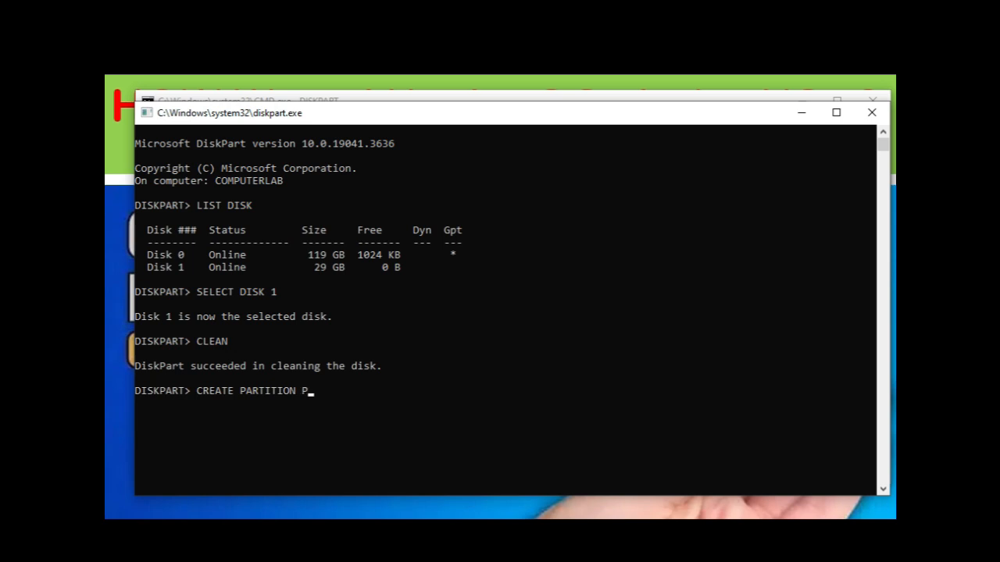
type("RIMAARY")
key("Return")
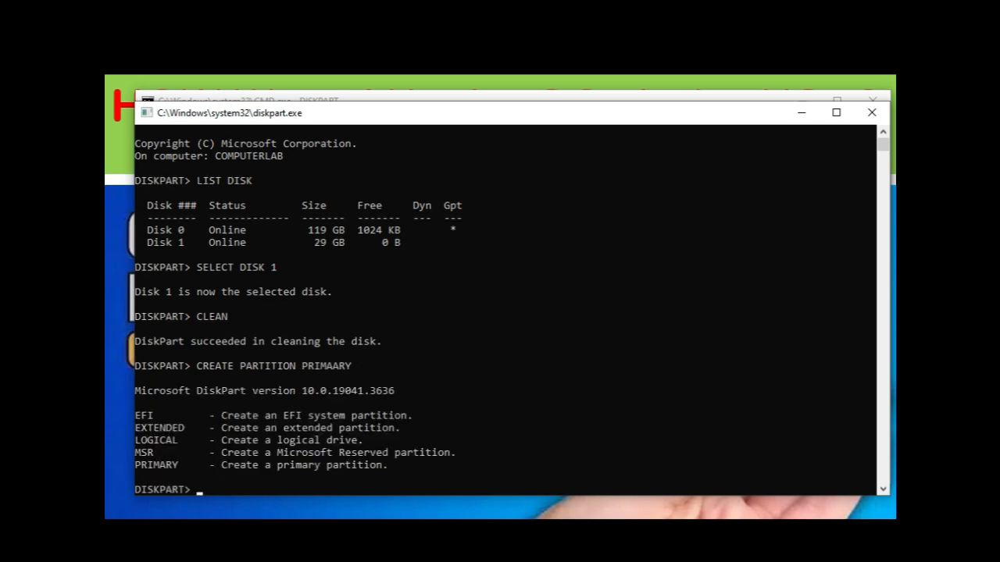
key("Up")
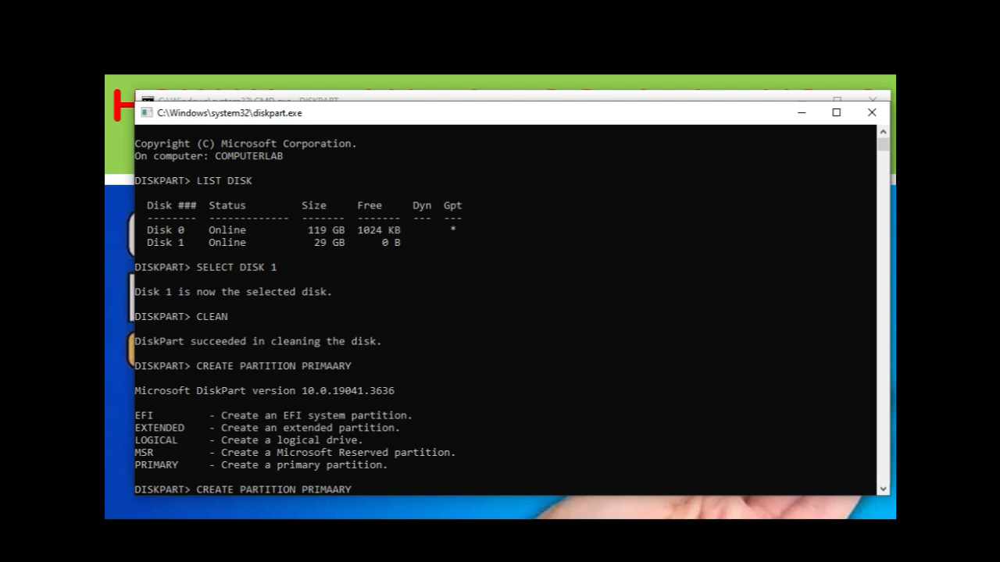
key("BackSpace")
key("BackSpace")
key("BackSpace")
key("BackSpace")
key("BackSpace")
key("BackSpace")
key("BackSpace")
key("BackSpace")
key("BackSpace")
key("BackSpace")
key("BackSpace")
key("BackSpace")
key("BackSpace")
key("BackSpace")
key("BackSpace")
key("BackSpace")
key("BackSpace")
key("BackSpace")
key("BackSpace")
key("BackSpace")
key("BackSpace")
key("BackSpace")
key("BackSpace")
key("BackSpace")
key("BackSpace")
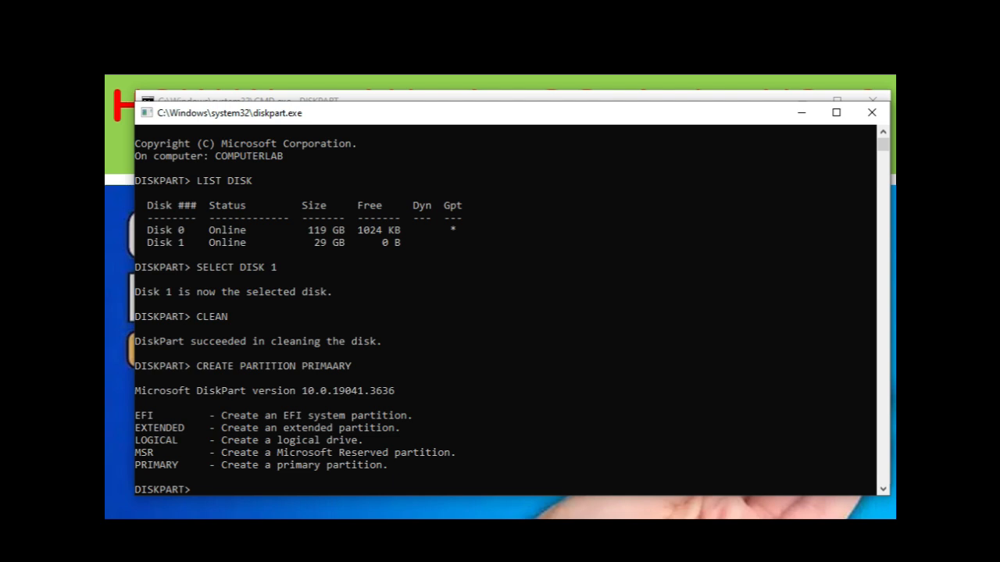
Create a primary partition on the cleaned disk with CREATE PARTITION PRIMARY.
type("CREATE PARTITION PRIMARY")
key("Return")
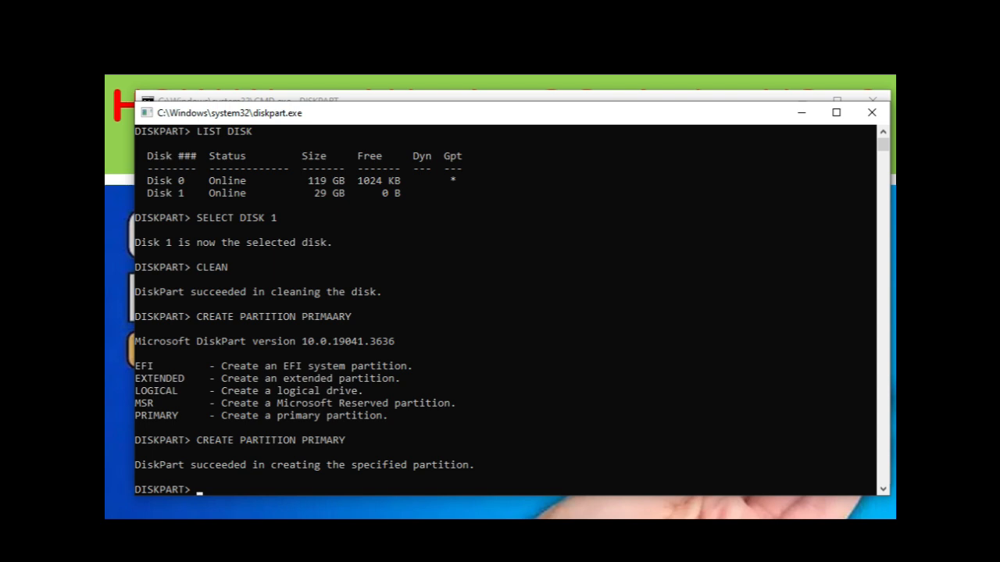
Select partition 1 on the disk with SELECT PARTITION 1.
type("SELECT PARTITION 1")
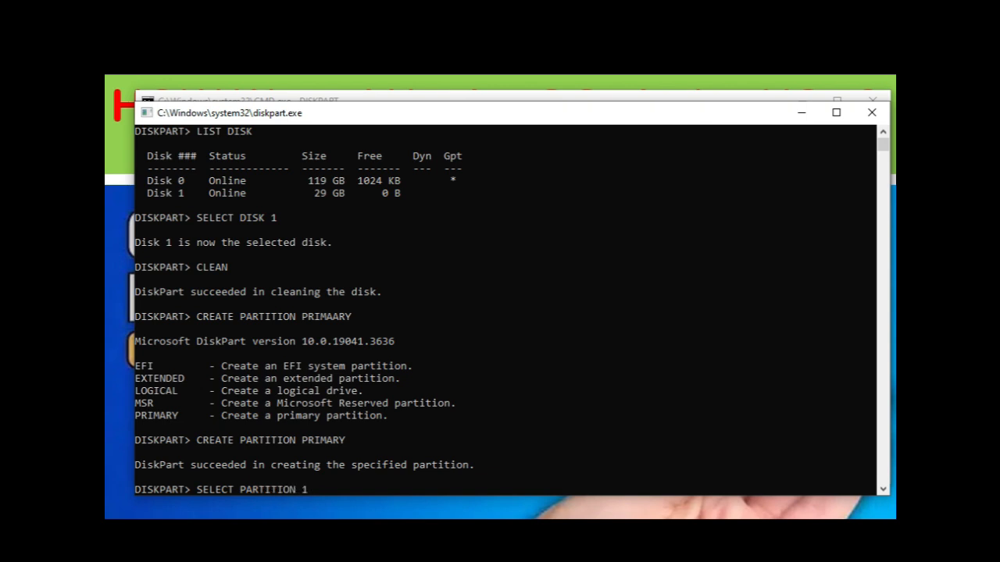
key("Return")
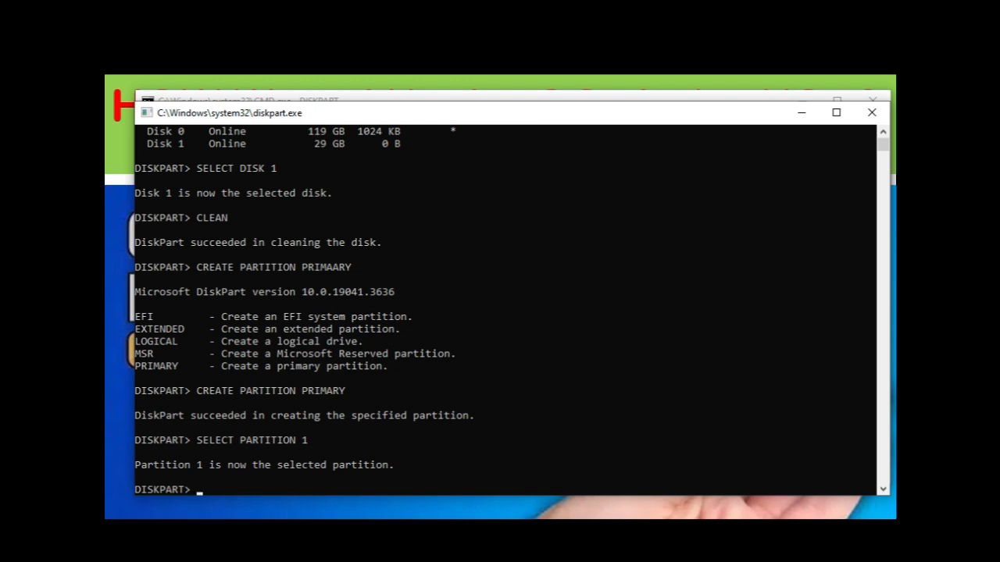
Mark the selected partition as active and assign it a drive letter.
type("ACTIVE")
key("Return")
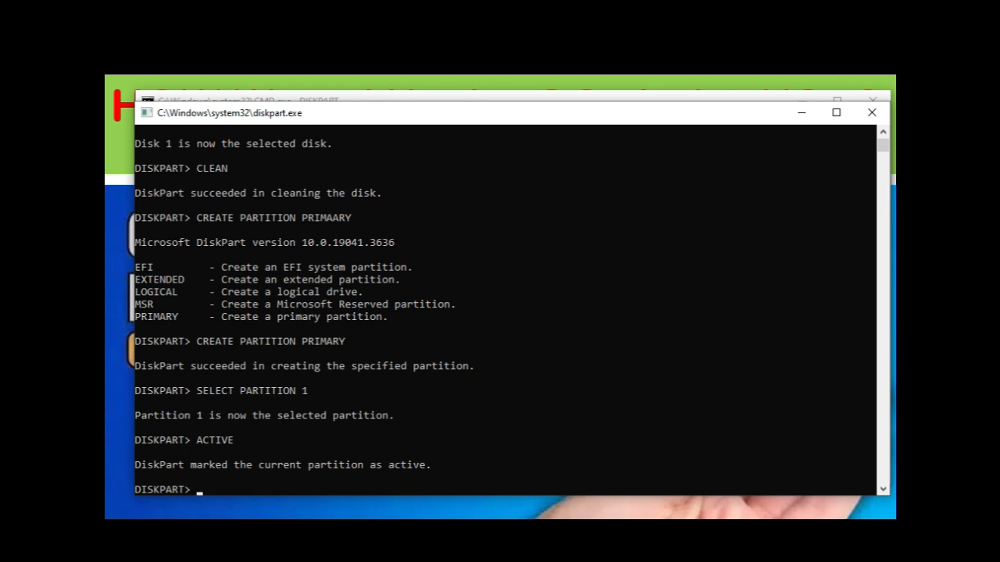
type("ASSIGN")
key("Return")
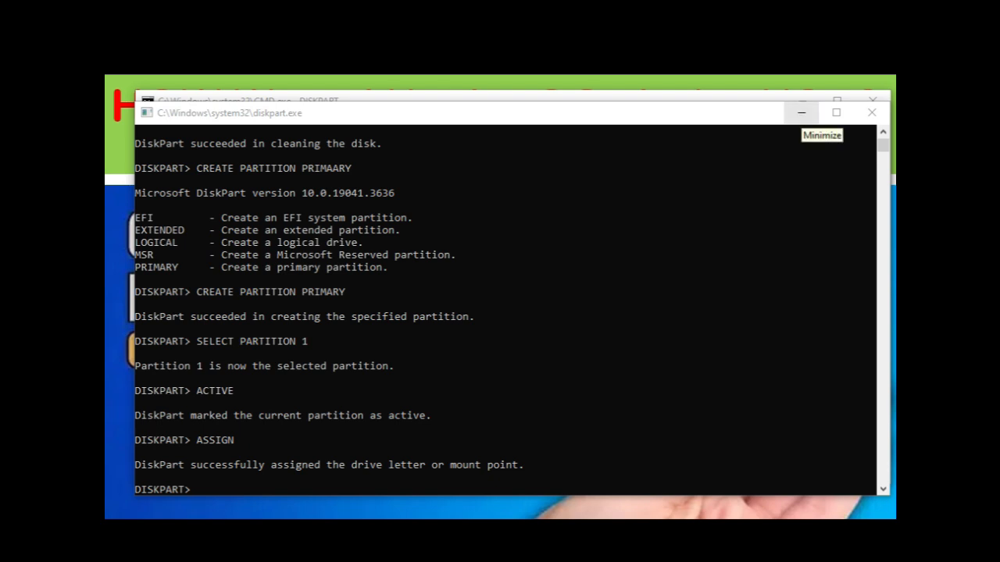
Clear the view to the desktop by ending the slide show and minimizing the open windows.
left_click(800, 112)
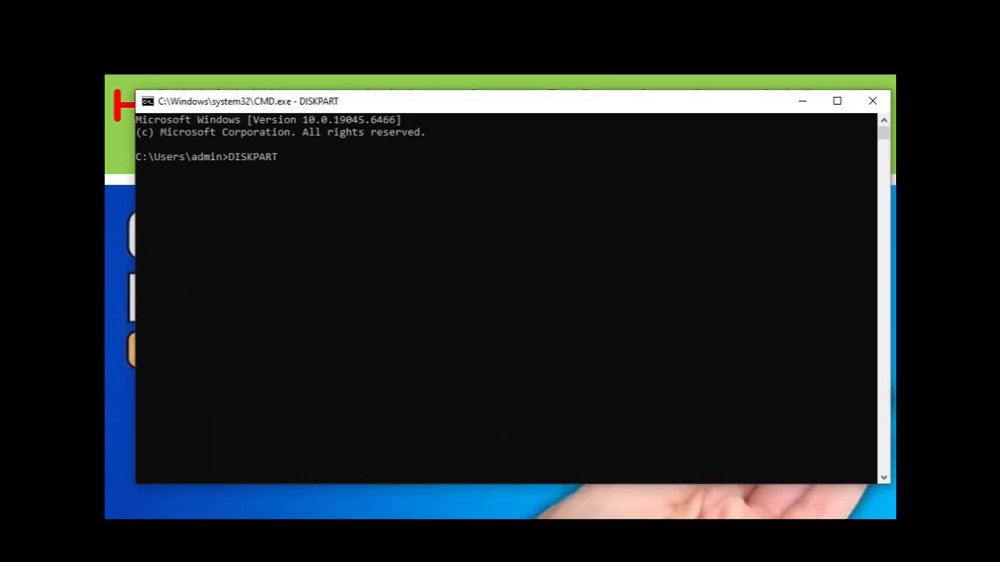
left_click(800, 101)
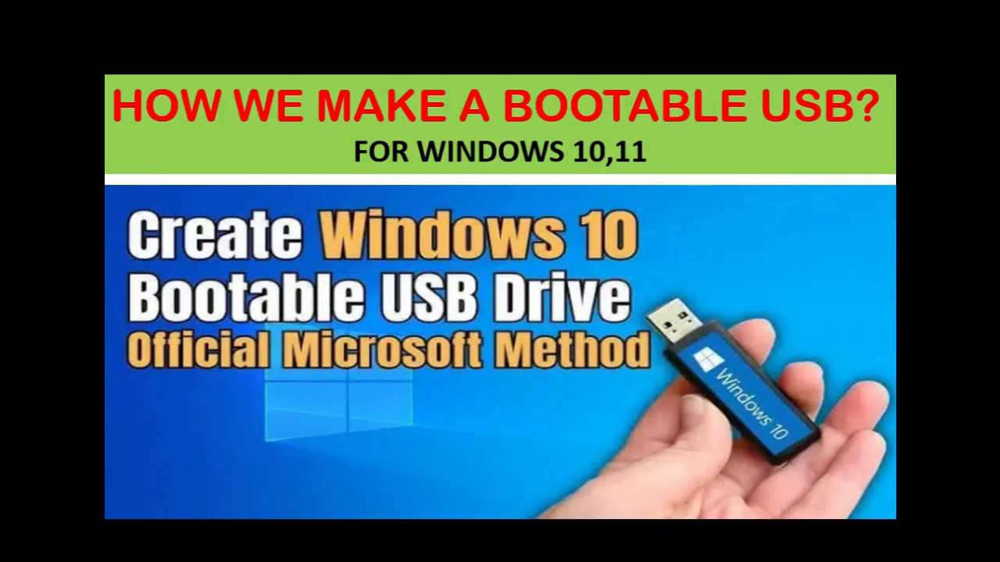
key("alt+Tab")
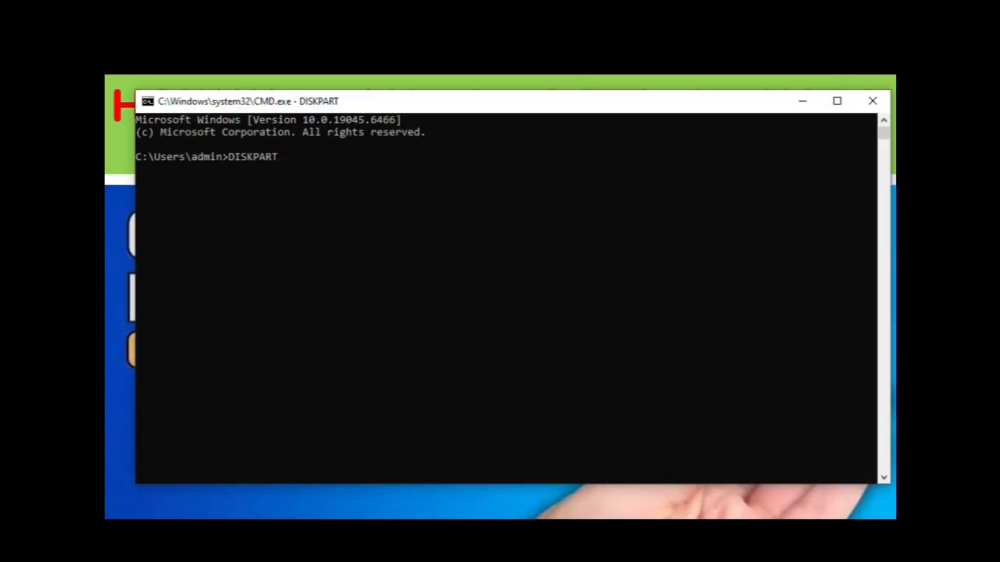
key("alt+Tab")
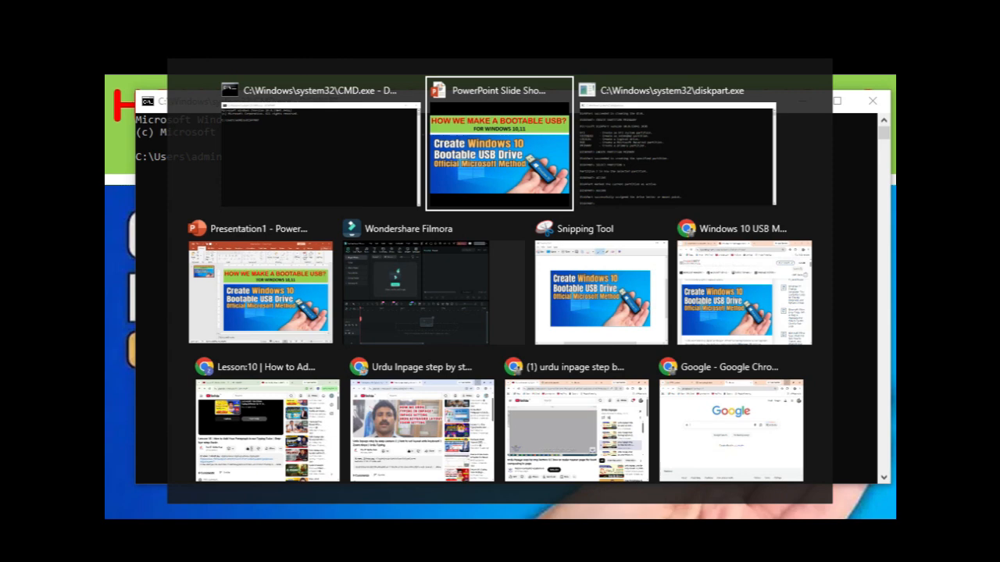
key("Tab")
key("Tab")
key("Tab")
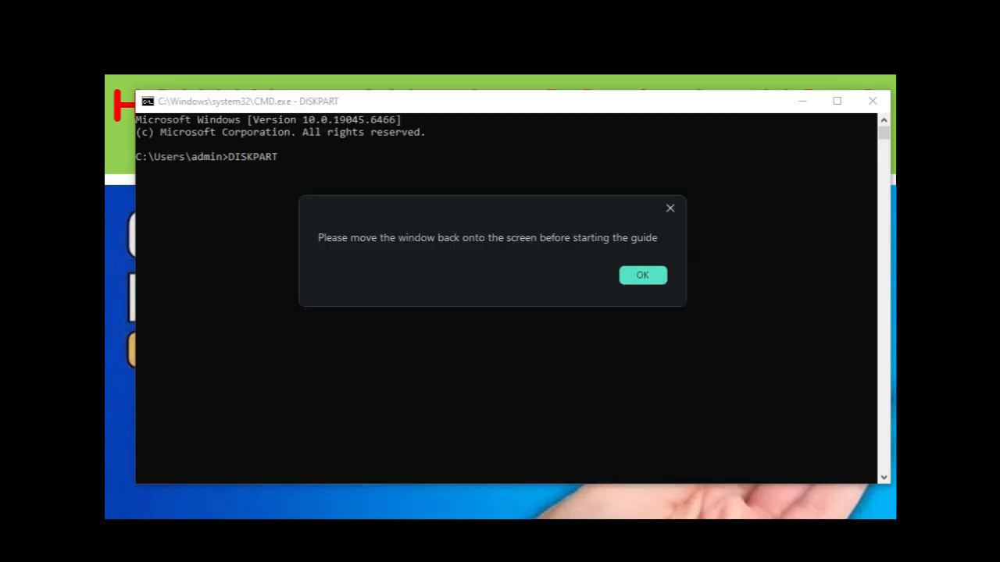
left_click(643, 275)
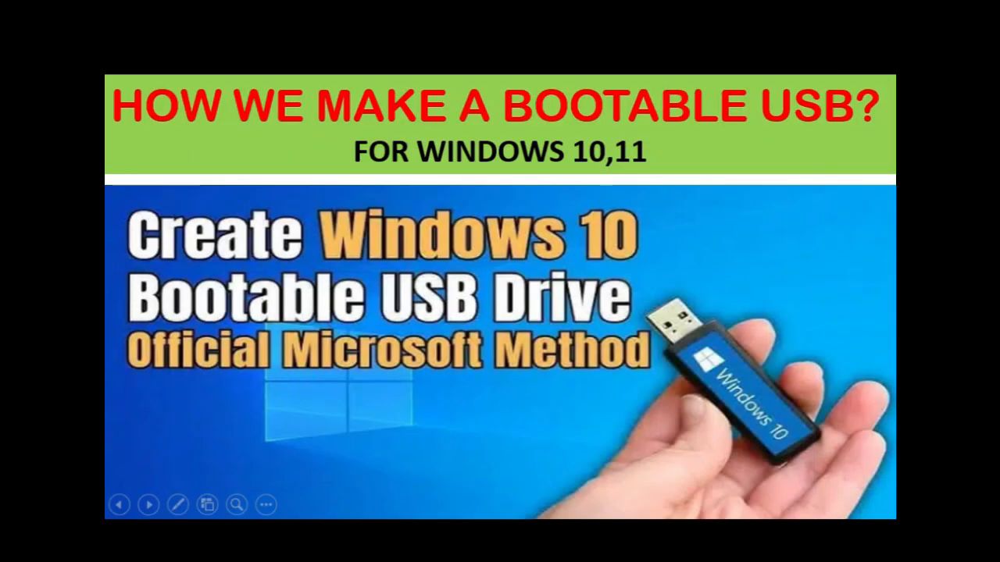
key("Escape")
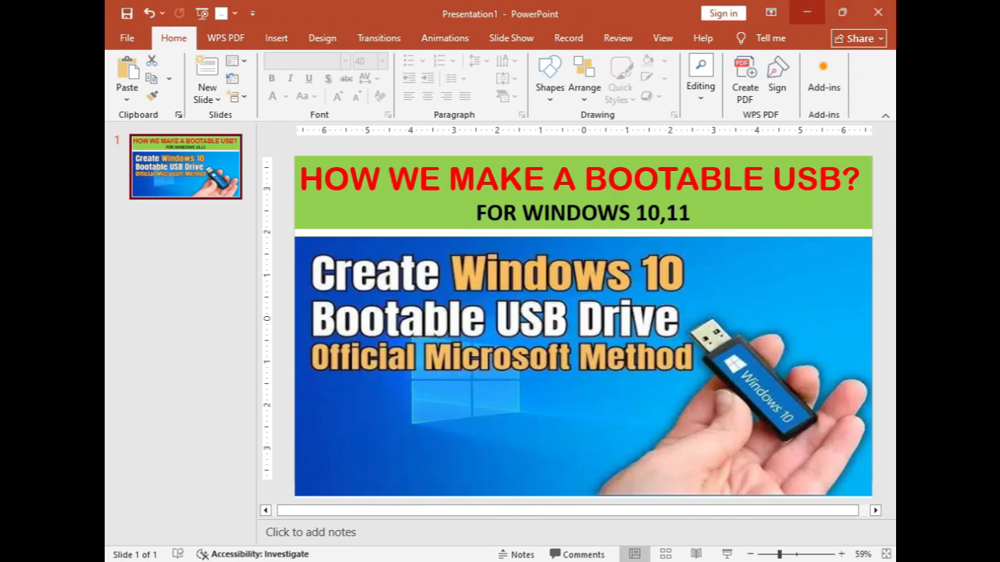
left_click(807, 13)
left_click(663, 64)
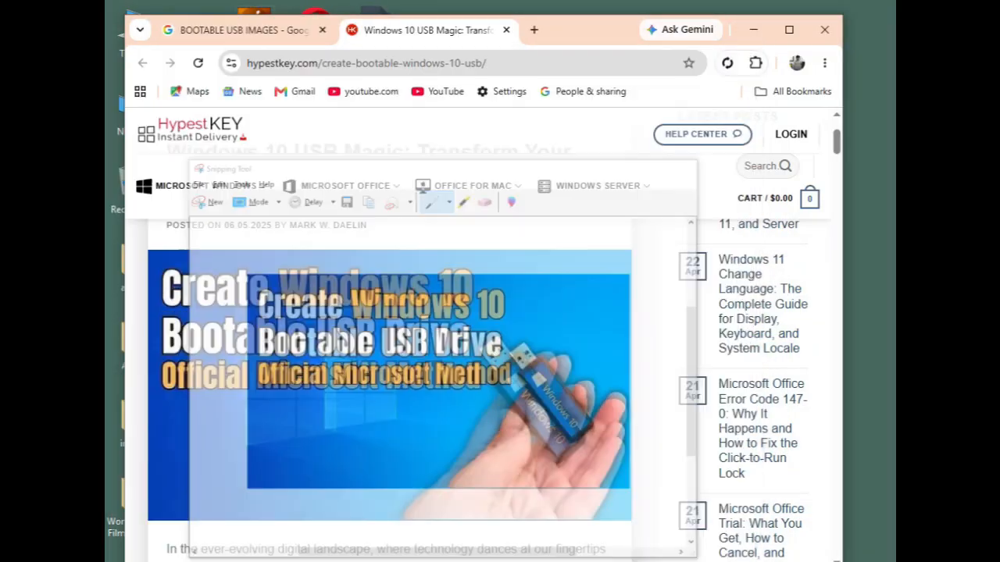
left_click(753, 29)
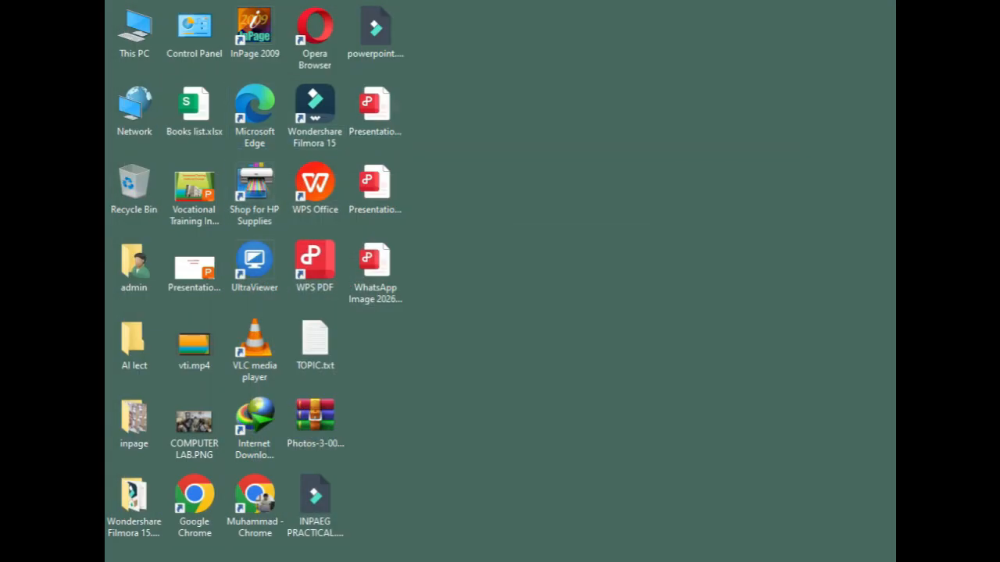
Open This PC from the desktop and maximize its window.
double_click(133, 32)
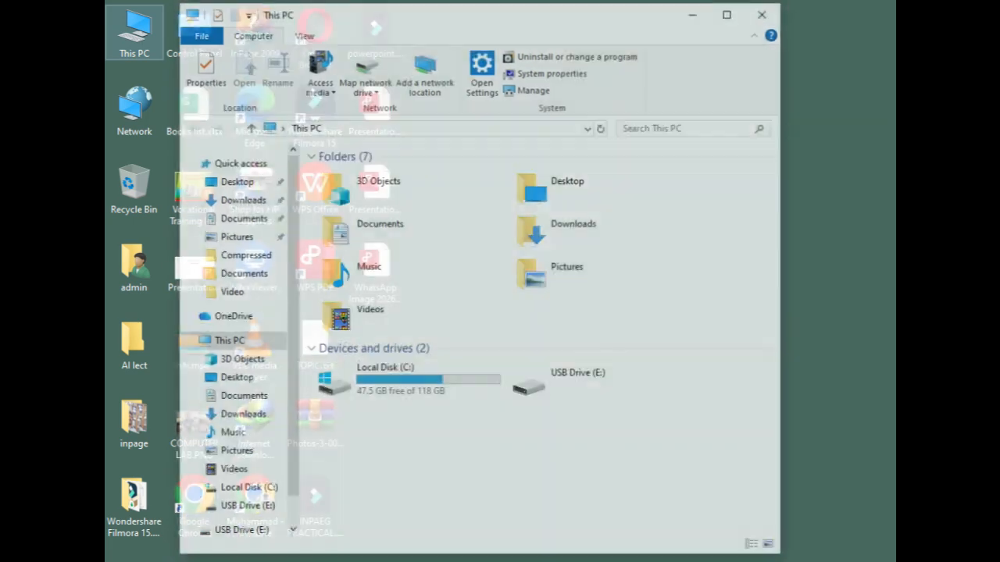
left_click(730, 12)
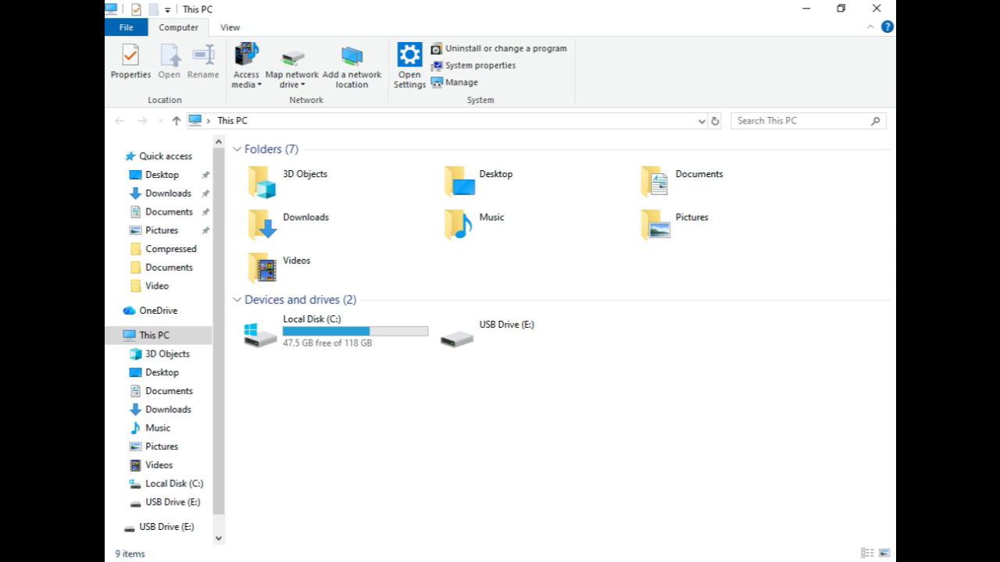
right_click(516, 332)
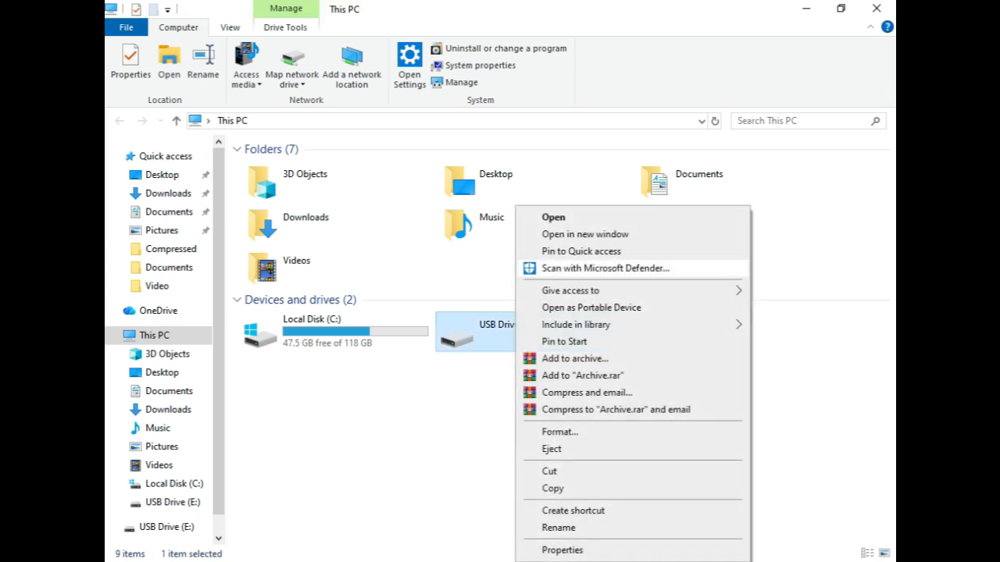
left_click(560, 432)
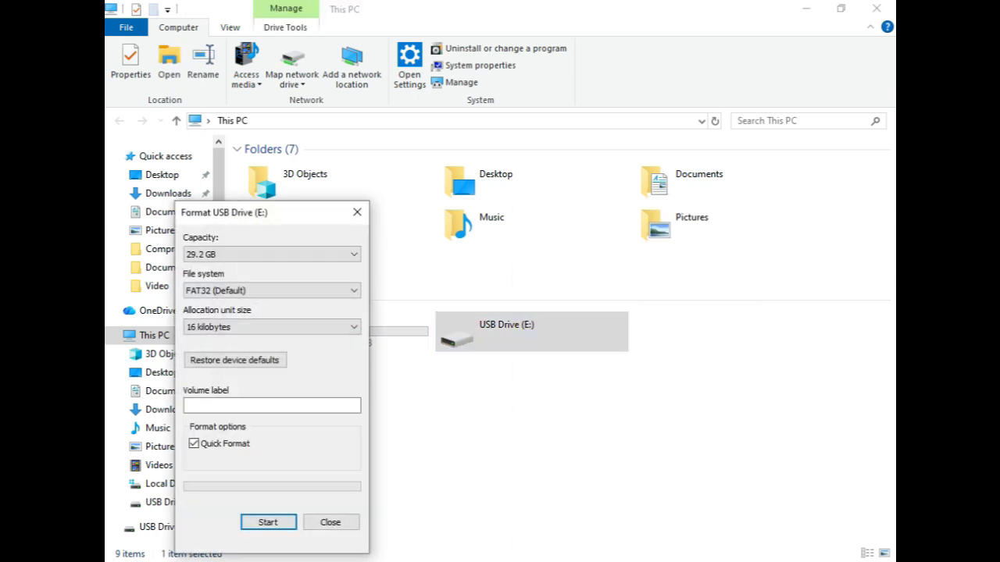
left_click(331, 523)
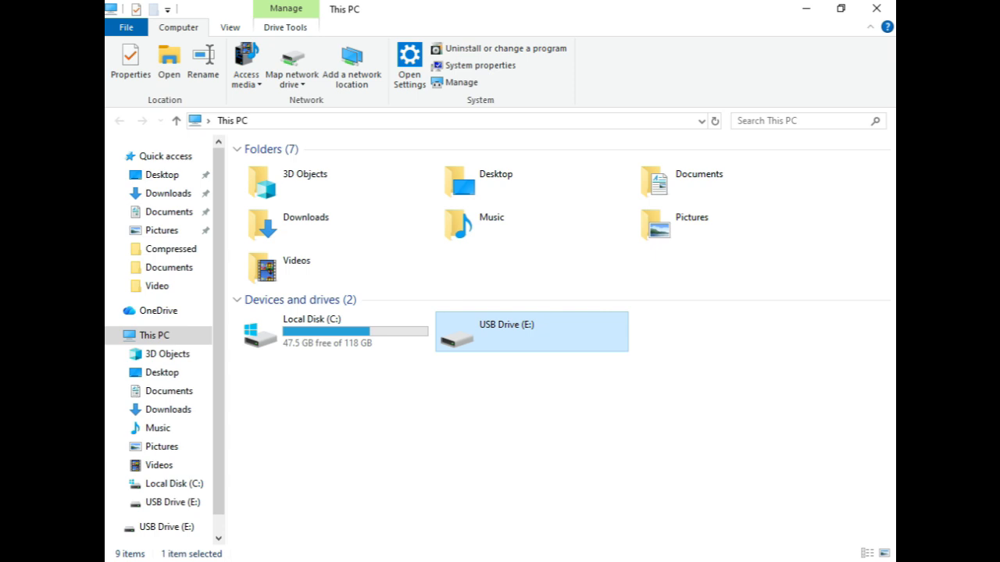
Try to open USB Drive (E:) and decline formatting it.
double_click(531, 332)
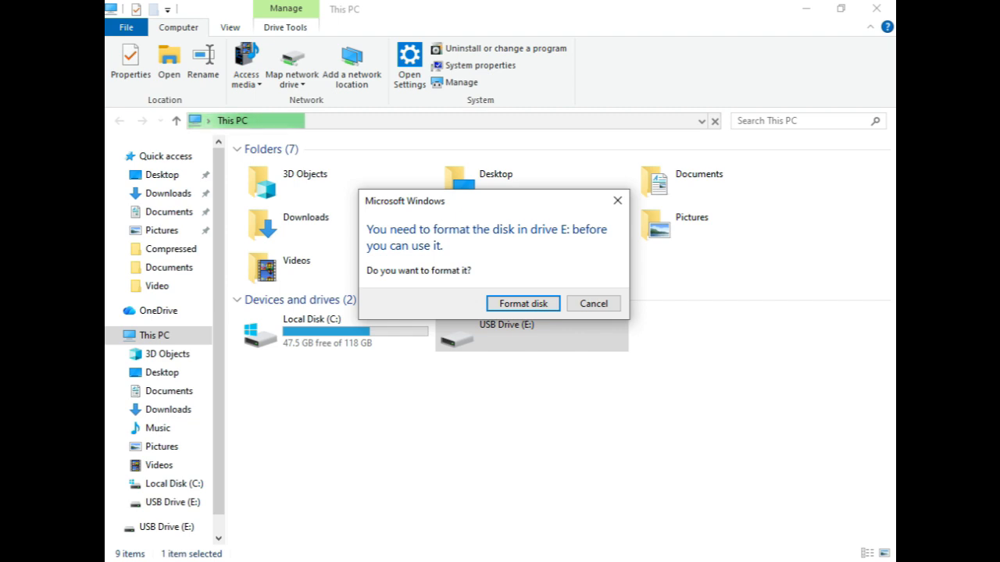
left_click(594, 303)
left_click(675, 312)
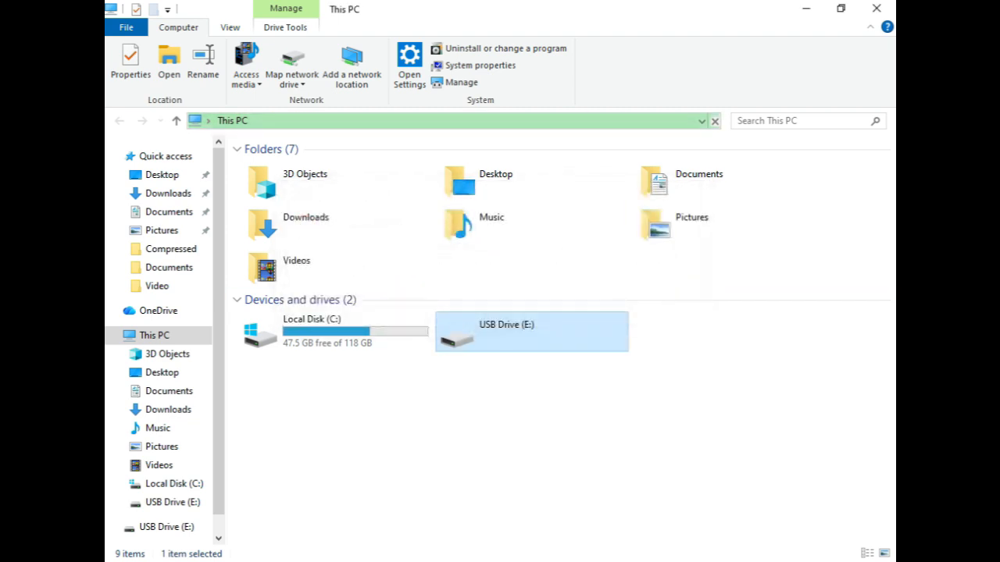
Start formatting USB Drive (E:) and choose NTFS as its file system.
right_click(567, 335)
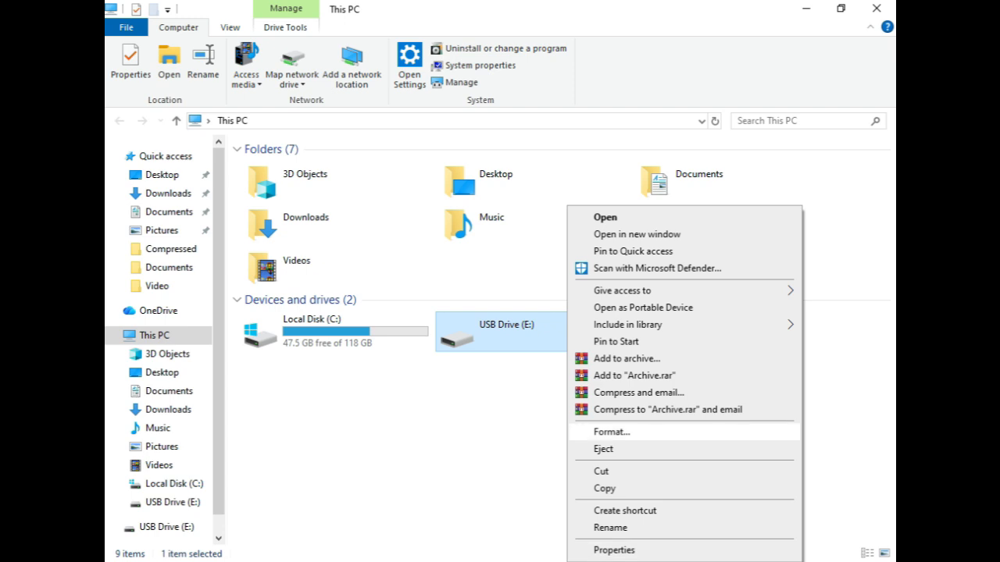
left_click(611, 432)
left_click_drag(235, 212, 634, 111)
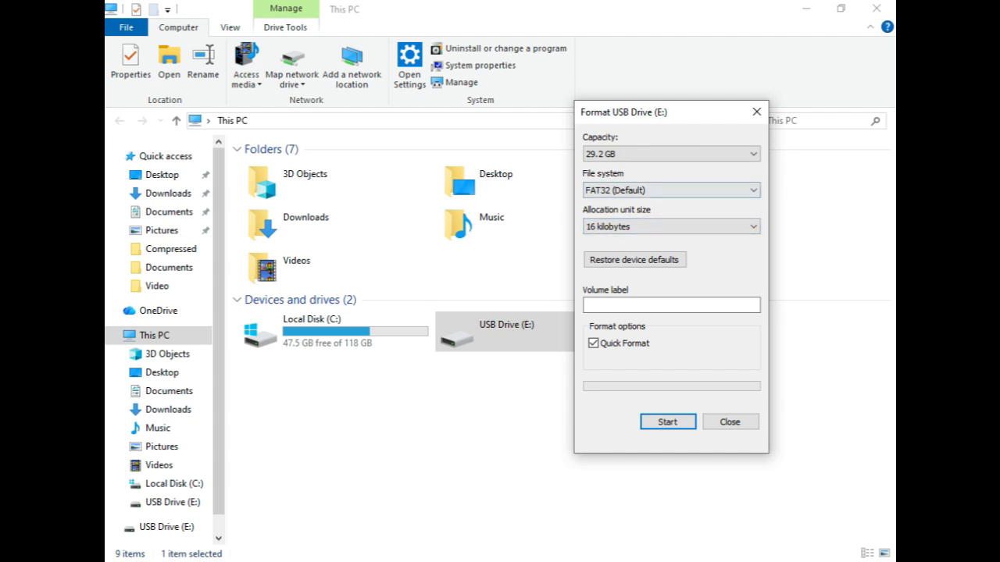
left_click(671, 190)
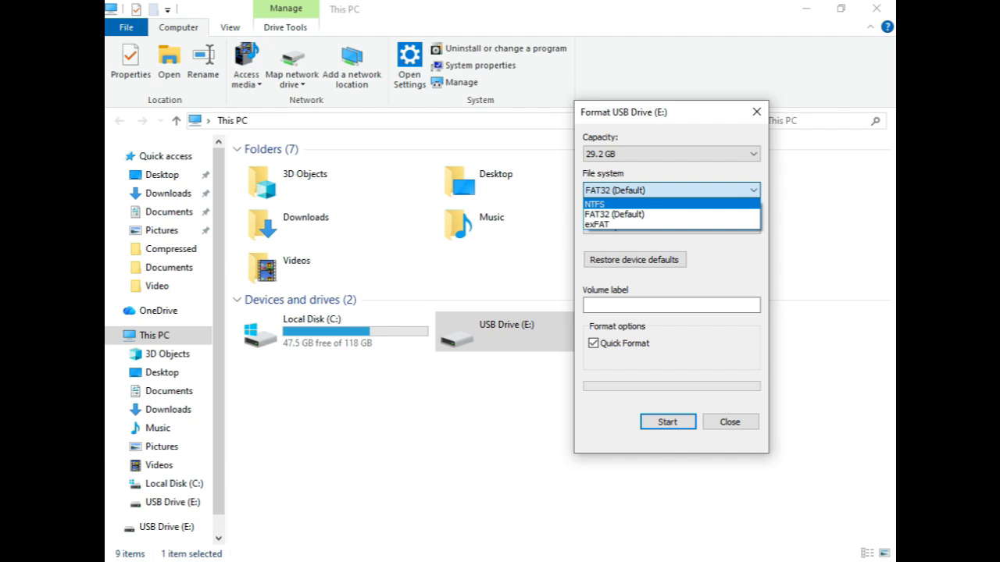
key("Return")
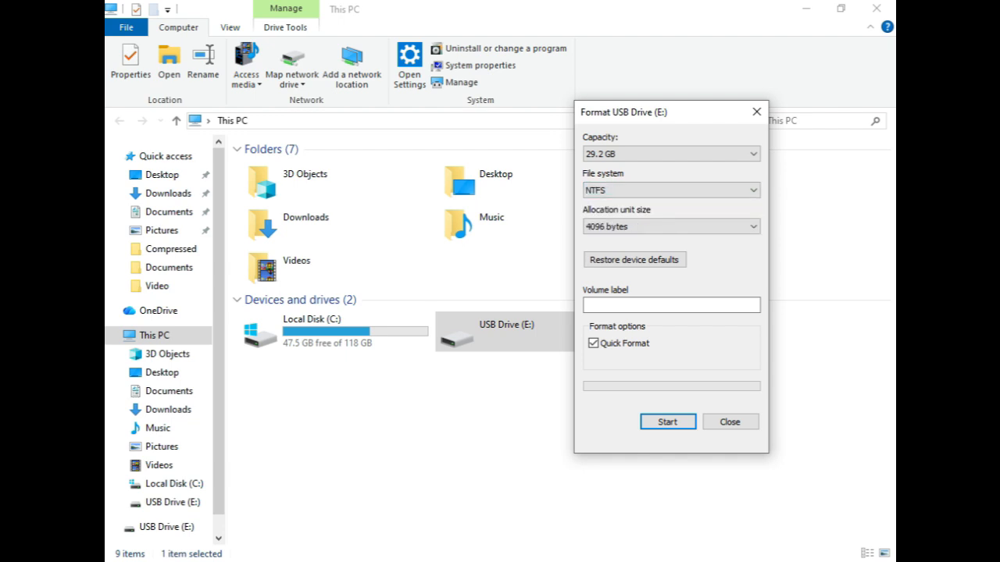
left_click(672, 191)
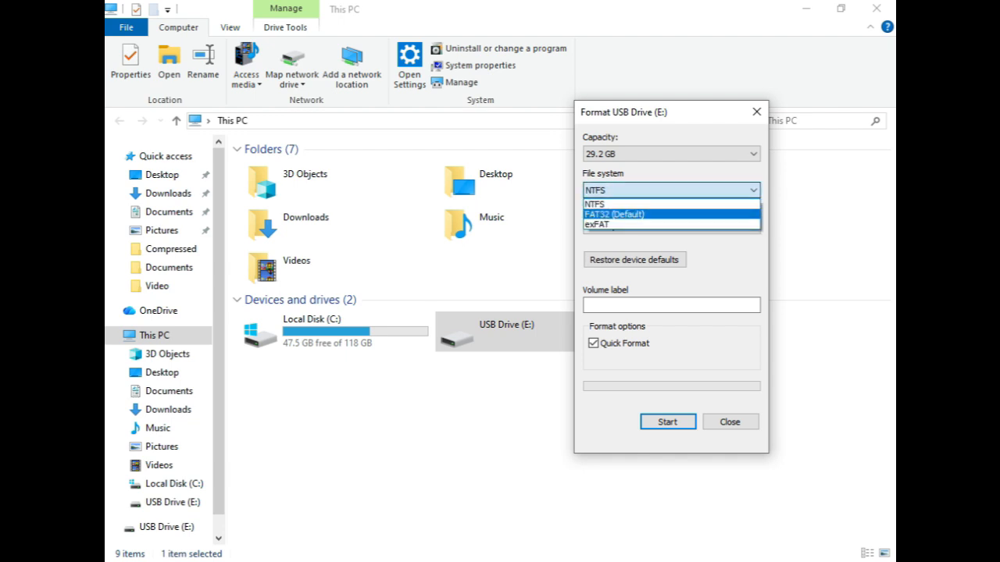
left_click(672, 214)
left_click(672, 191)
left_click(672, 205)
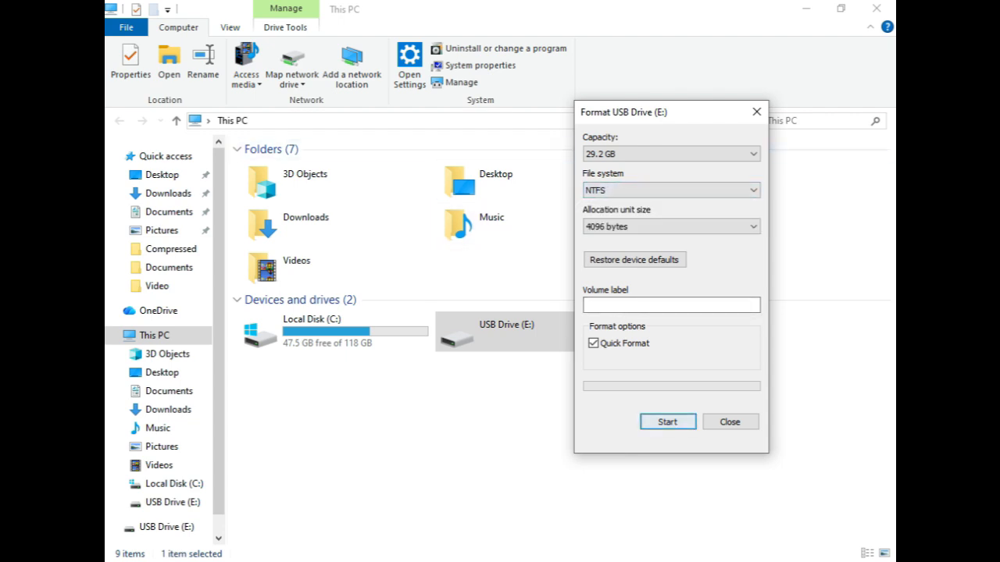
Set the volume label of the USB drive to WINDOW10.
left_click(672, 306)
type("WIN")
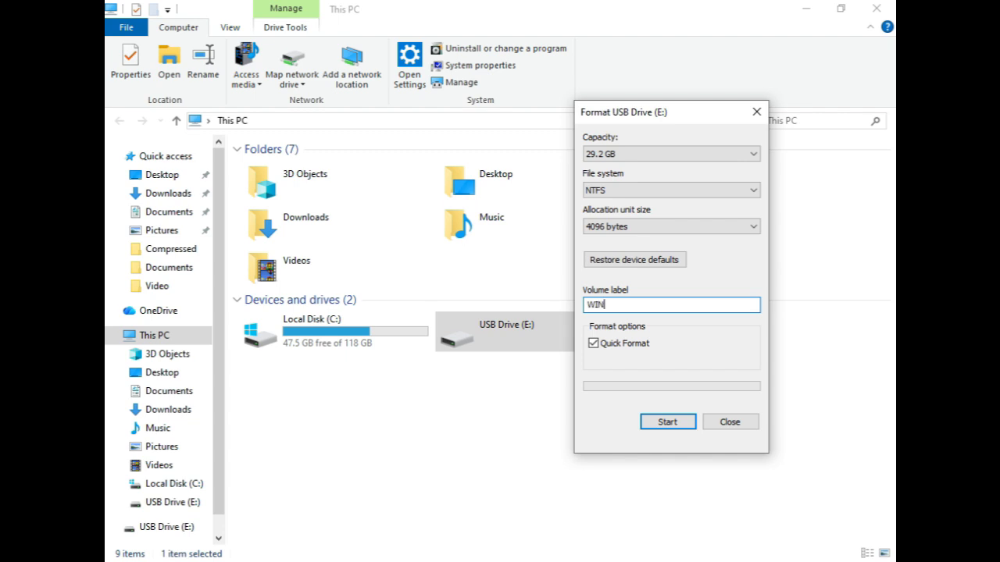
type("DOWSBOOTABLE")
key("BackSpace")
key("BackSpace")
key("BackSpace")
key("BackSpace")
key("BackSpace")
key("BackSpace")
key("BackSpace")
key("BackSpace")
key("BackSpace")
type("10")
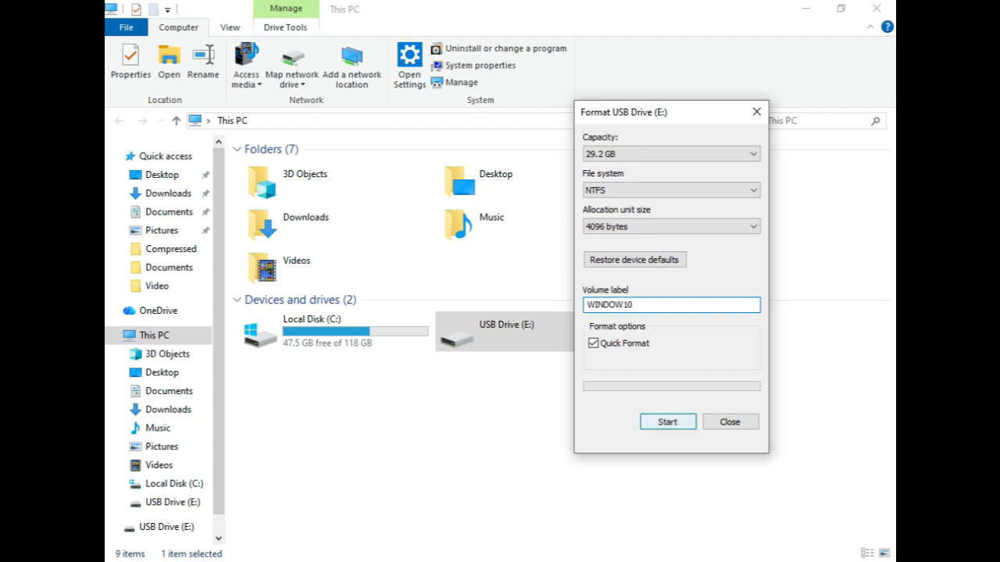
Run the quick format on drive E: and close the format dialog once it completes.
key("Return")
key("Return")
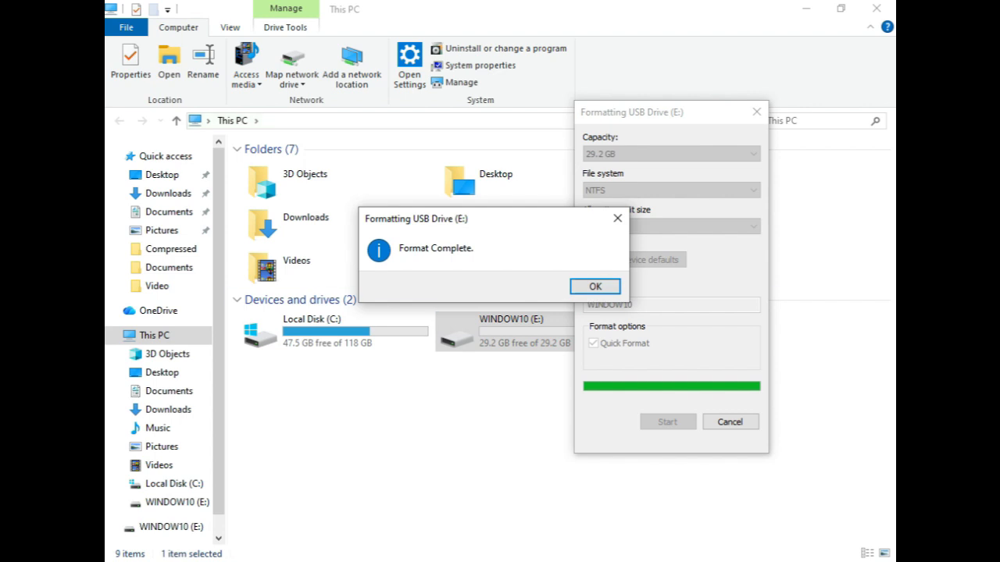
left_click(595, 287)
left_click(730, 421)
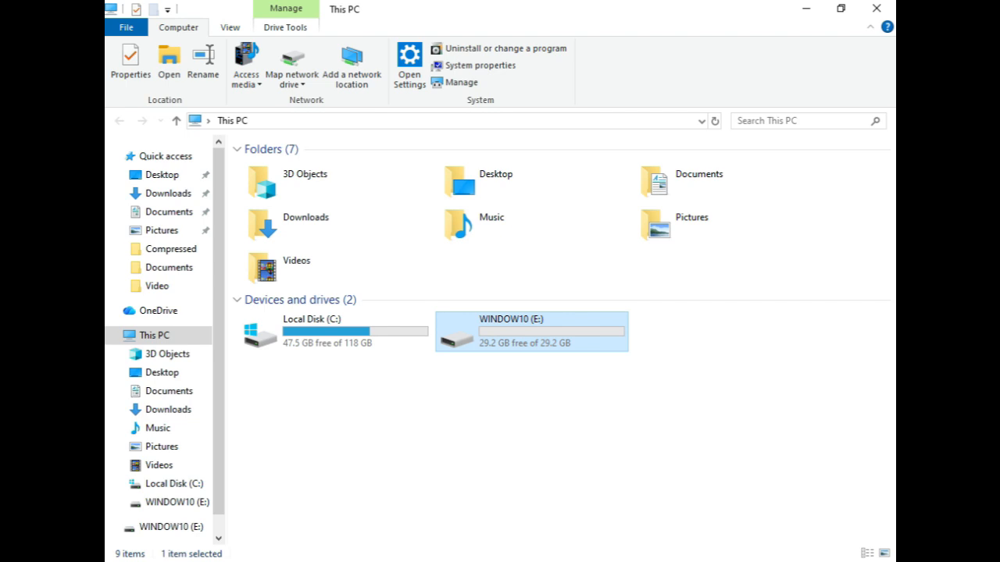
Check the contents of the WINDOW10 (E:) drive, return to This PC and minimize the window.
key("Return")
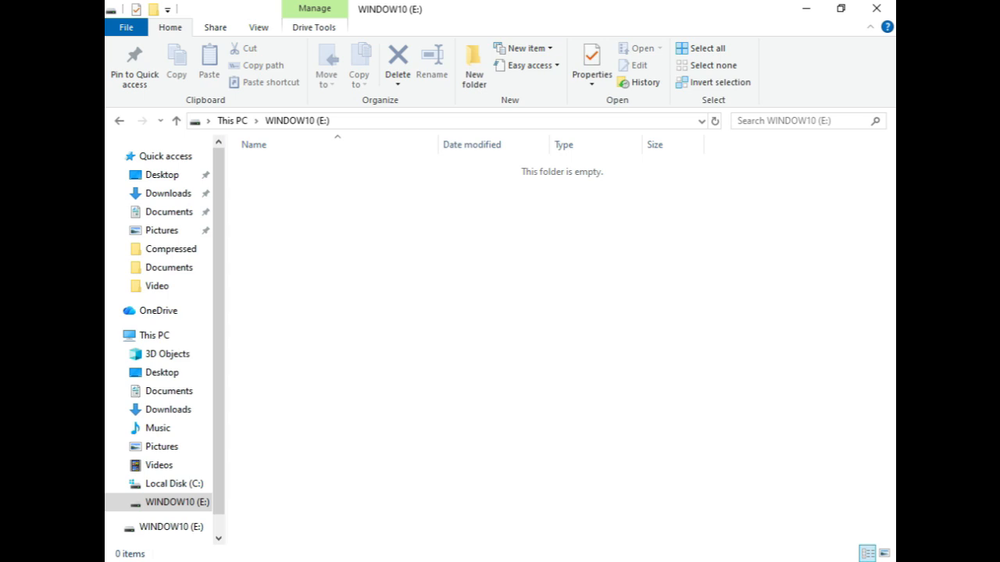
key("alt+Left")
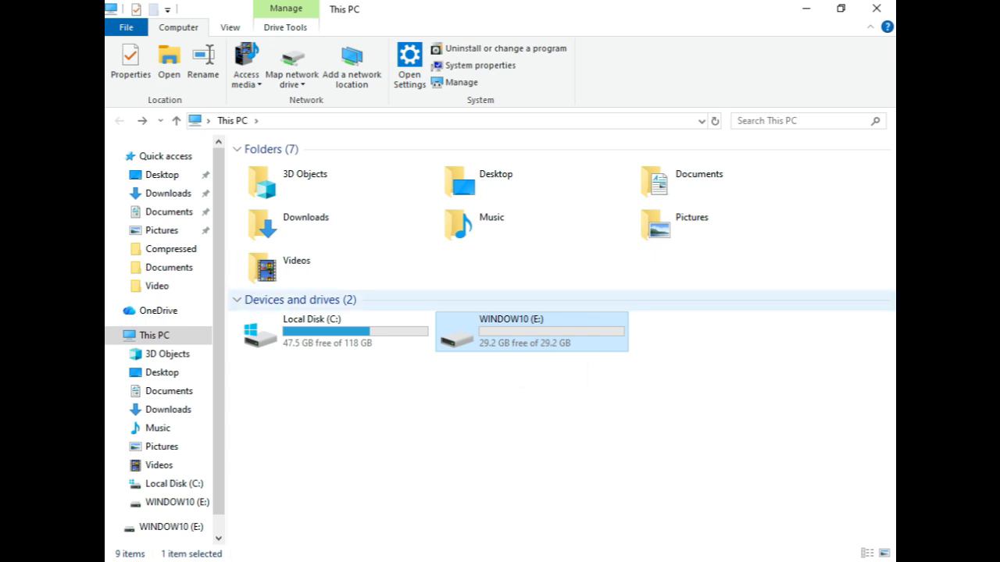
left_click(806, 8)
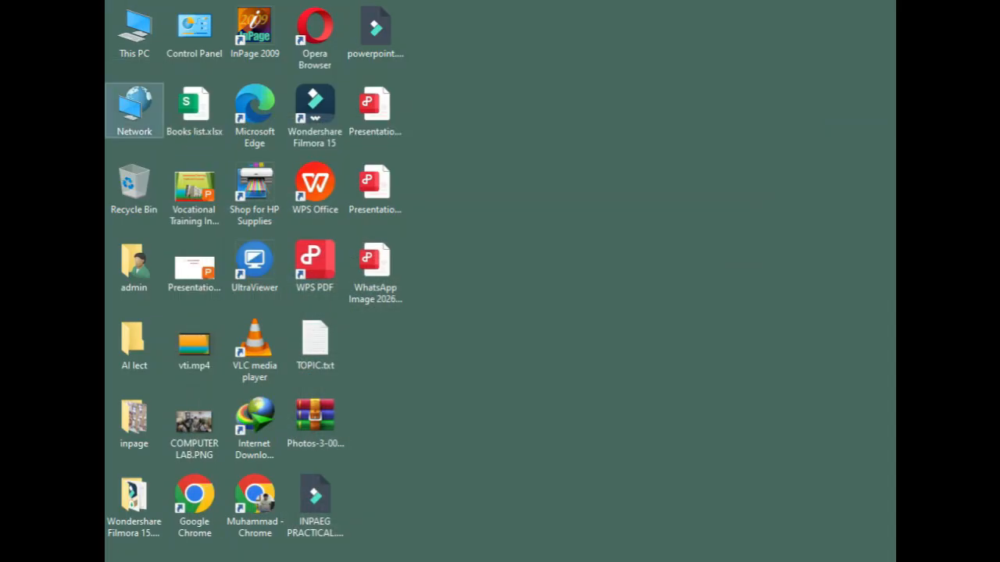
Open This PC from the desktop and go to the windows folder on Bootable USB (D:).
double_click(133, 32)
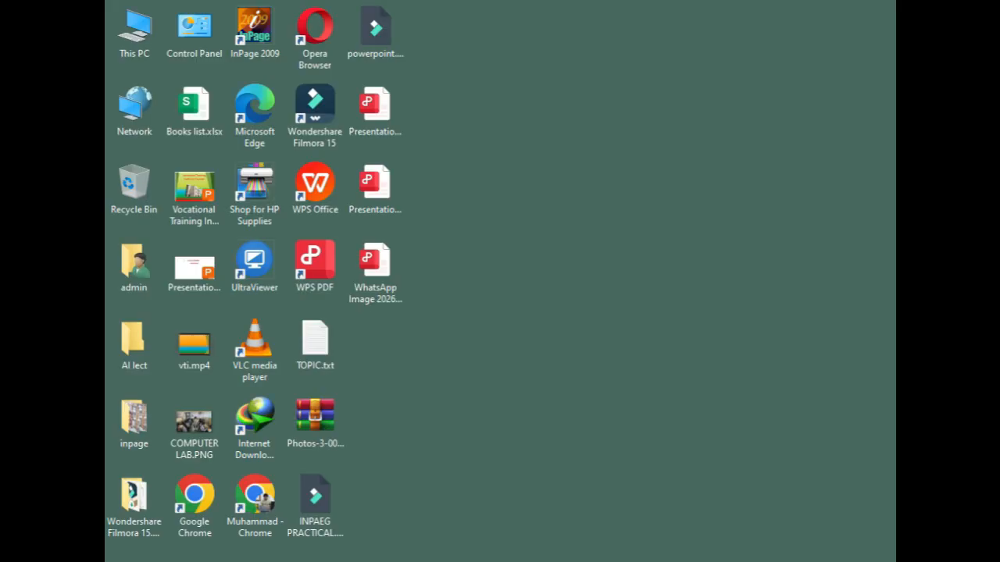
double_click(134, 31)
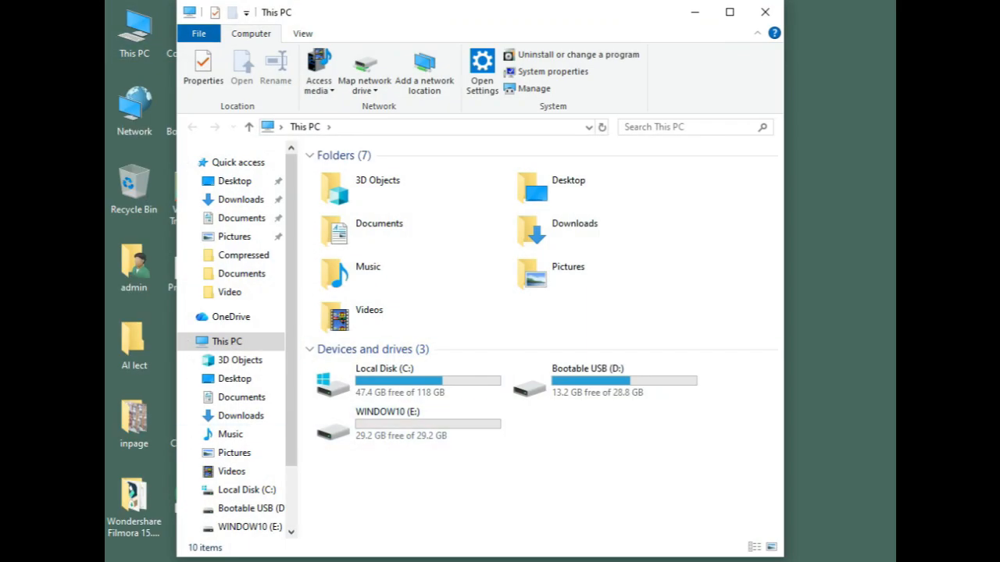
double_click(594, 382)
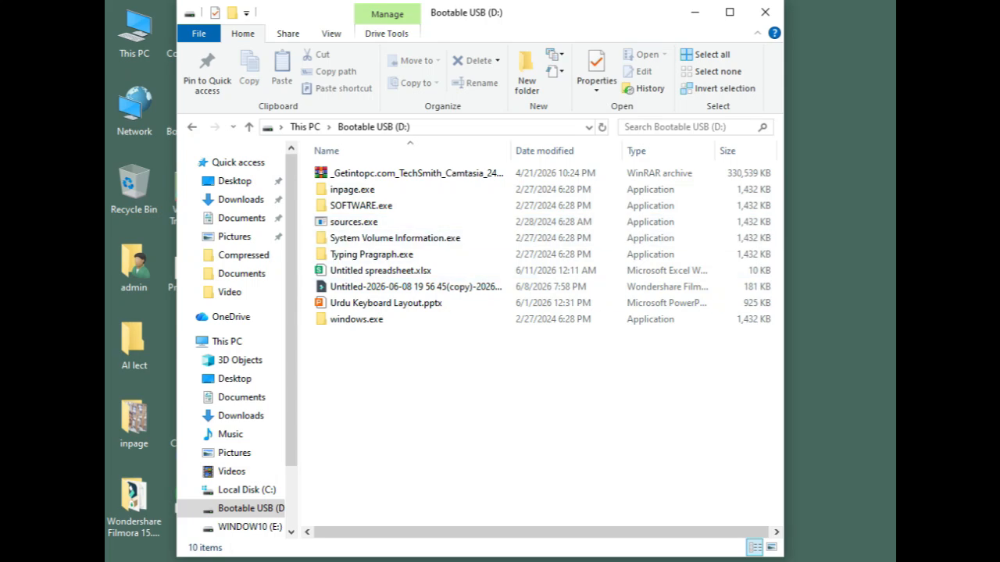
double_click(356, 320)
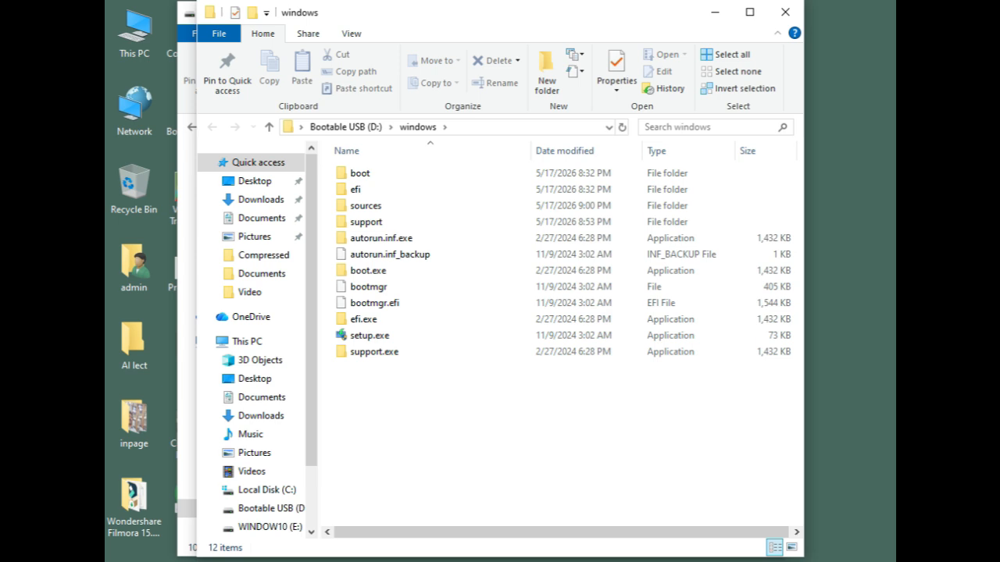
Copy all the setup files and folders in the windows folder.
left_click_drag(559, 466, 379, 165)
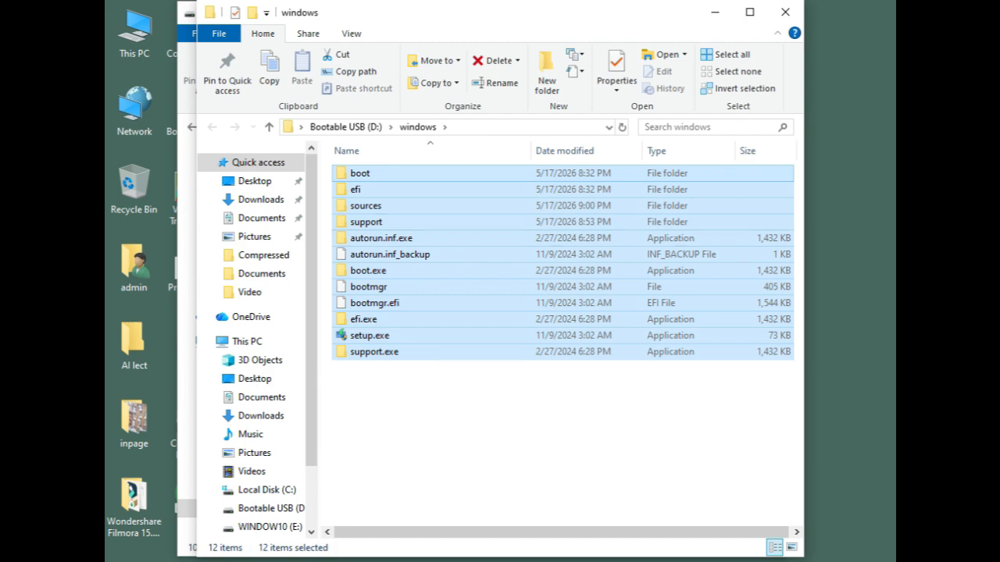
left_click_drag(545, 449, 363, 165)
right_click(363, 167)
left_click(395, 427)
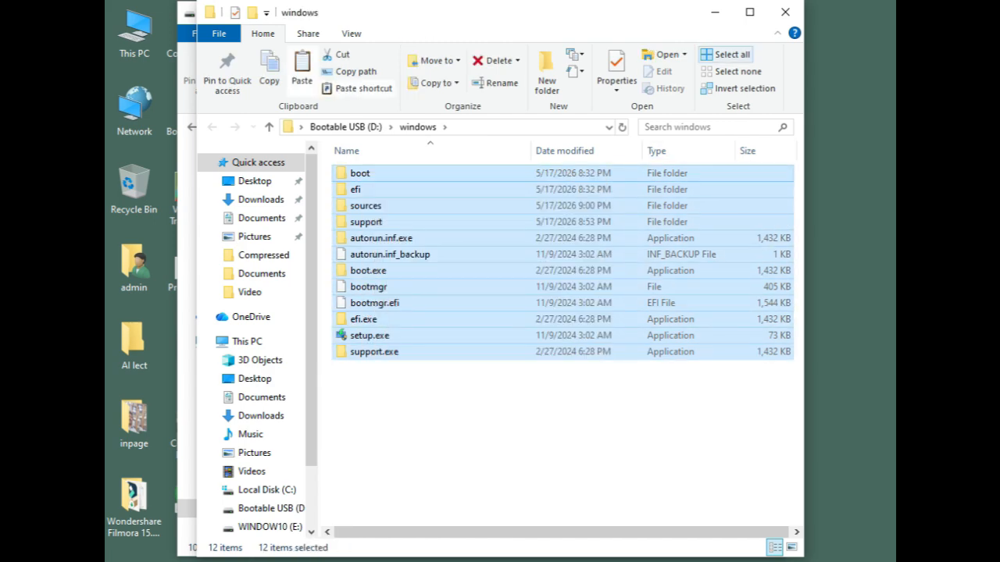
Minimize both folder windows, restore the Bootable USB (D:) window and open the WINDOW10 (E:) drive in it.
left_click(714, 12)
left_click(695, 12)
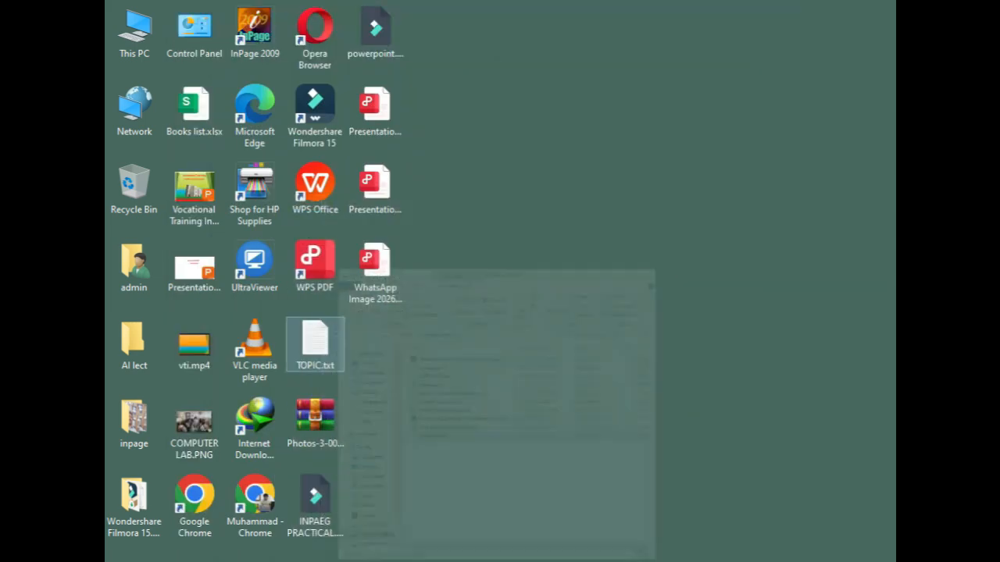
mouse_move(516, 561)
left_click(449, 500)
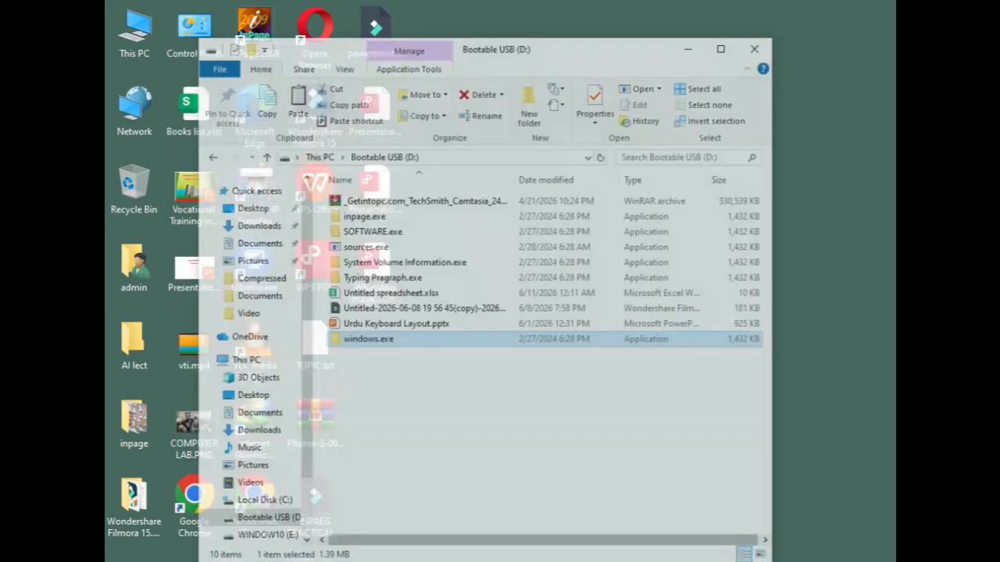
left_click(249, 527)
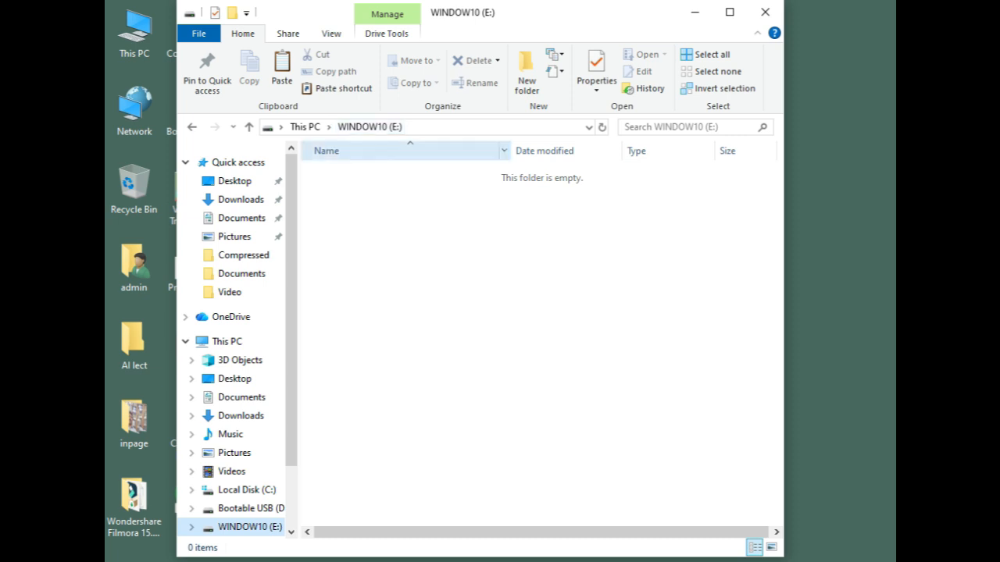
left_click(249, 127)
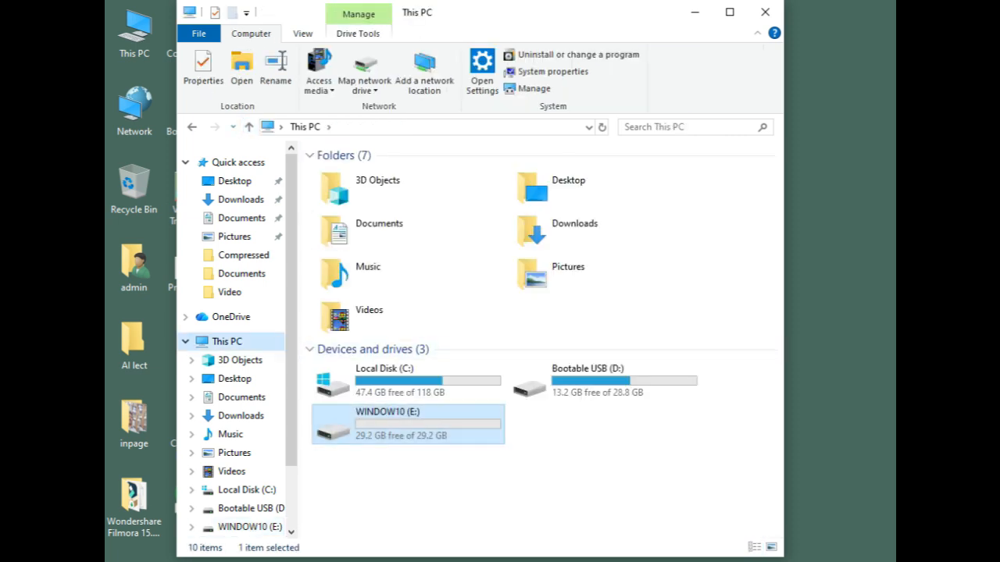
key("Return")
Paste the copied setup files into the WINDOW10 (E:) drive and move the copy progress window toward the centre.
right_click(499, 220)
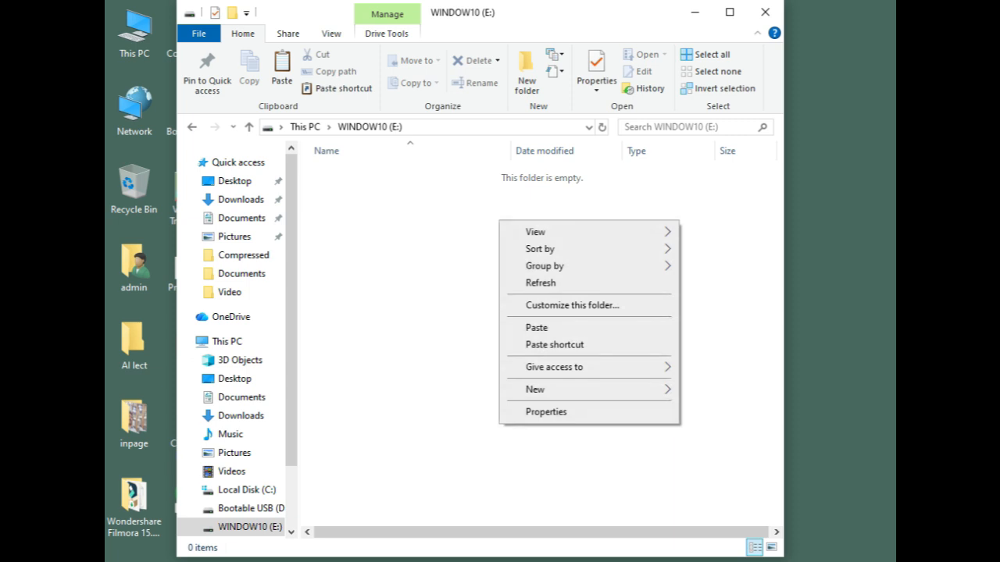
left_click(537, 328)
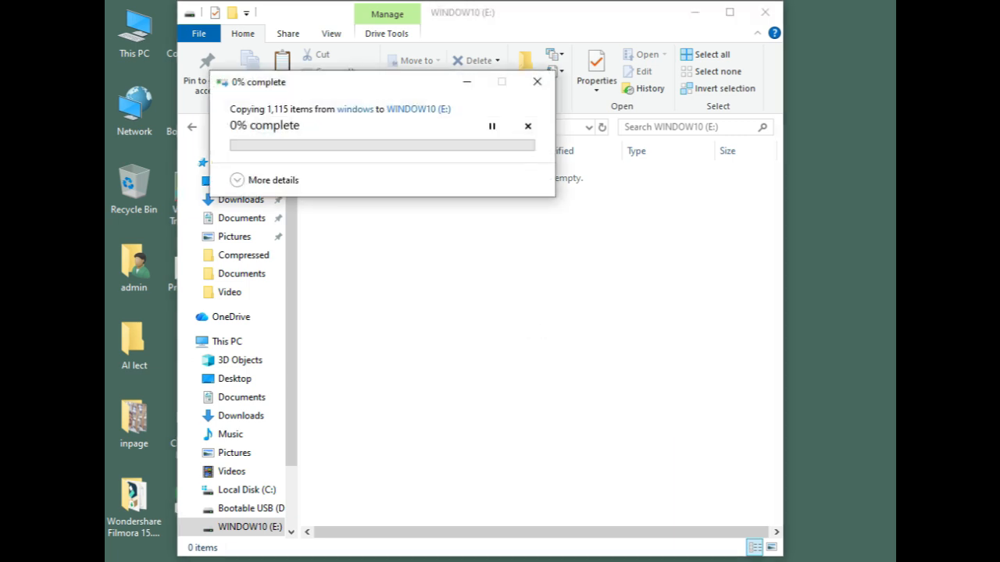
left_click_drag(298, 86, 420, 239)
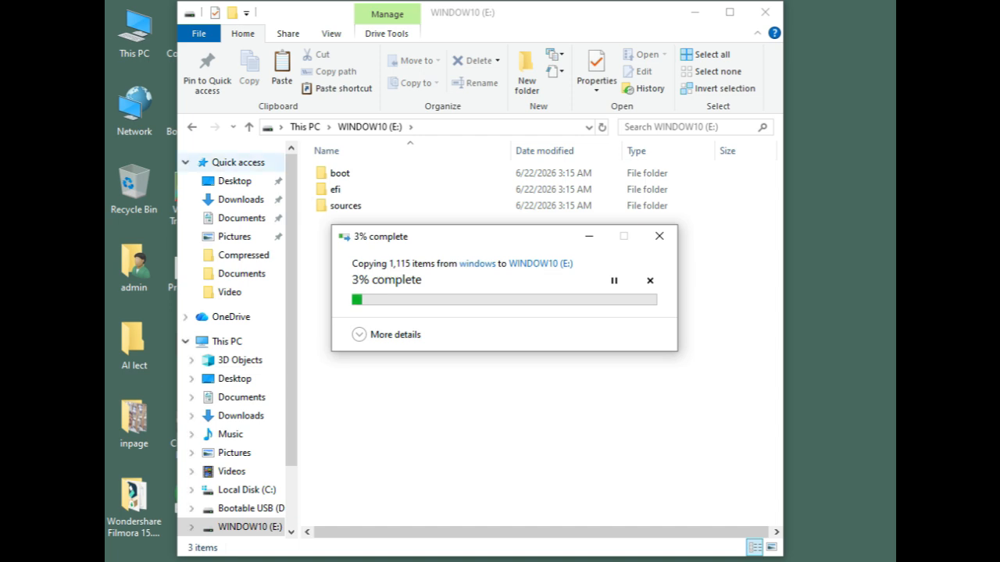
Launch Notepad by running NOTEPAD and maximize its window.
key("super+r")
type("NO")
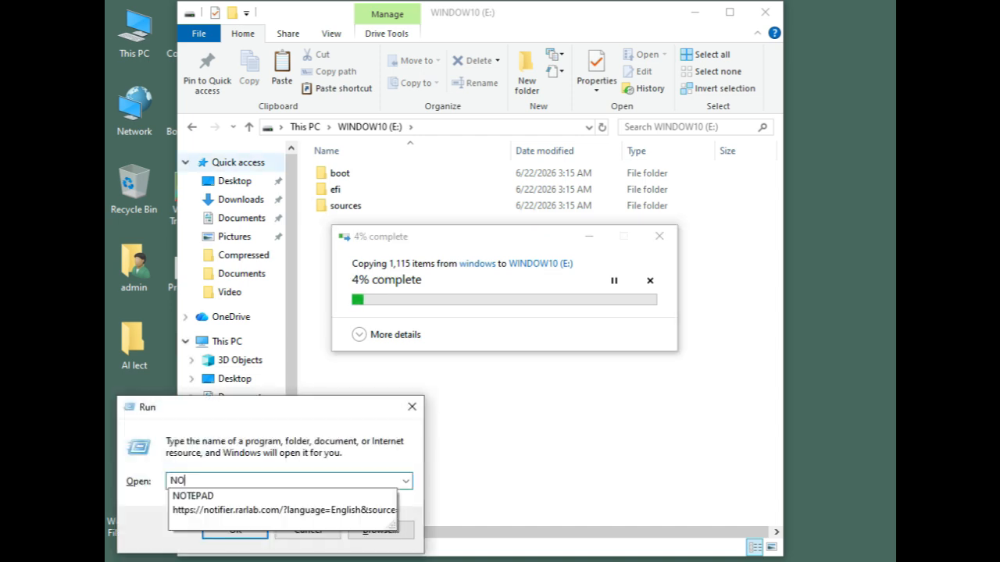
type("TEPAD")
key("Return")
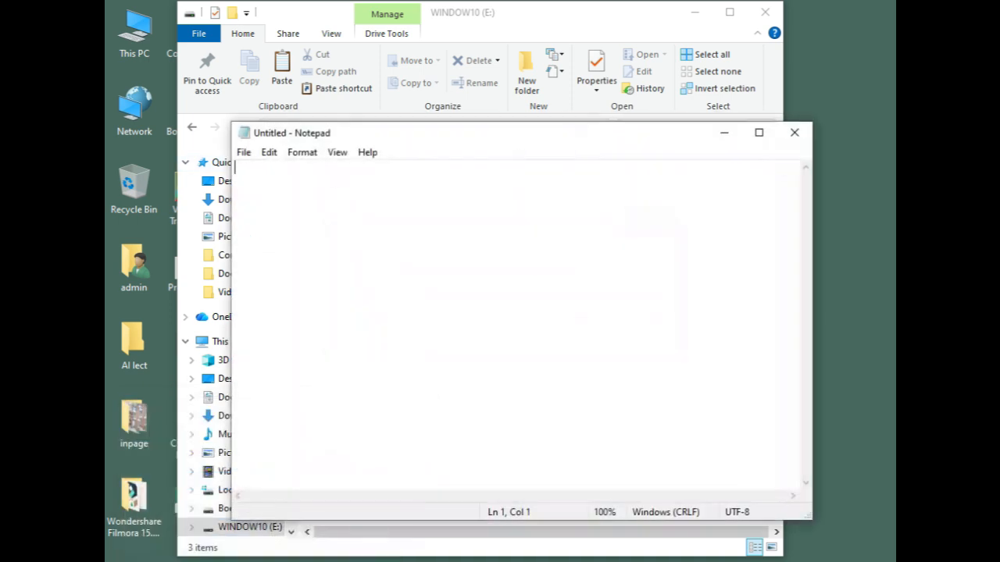
left_click(758, 133)
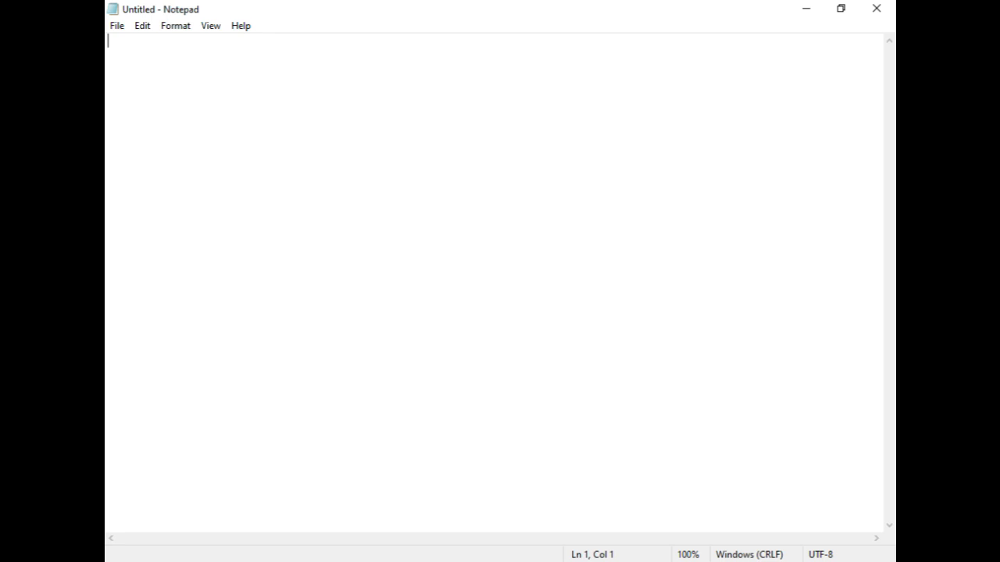
Zoom out the blank Notepad document by one level.
key("alt+o")
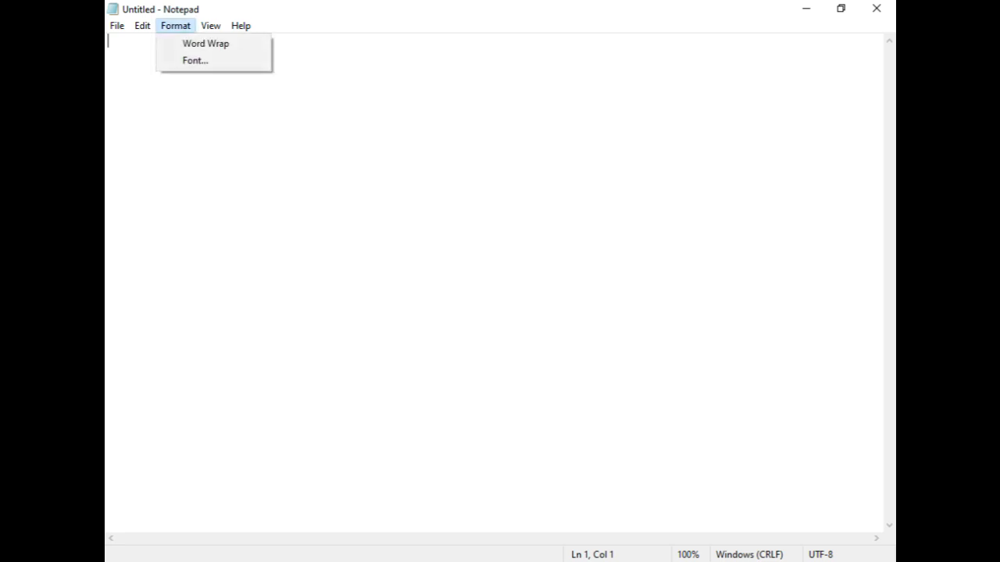
key("Right")
mouse_move(211, 26)
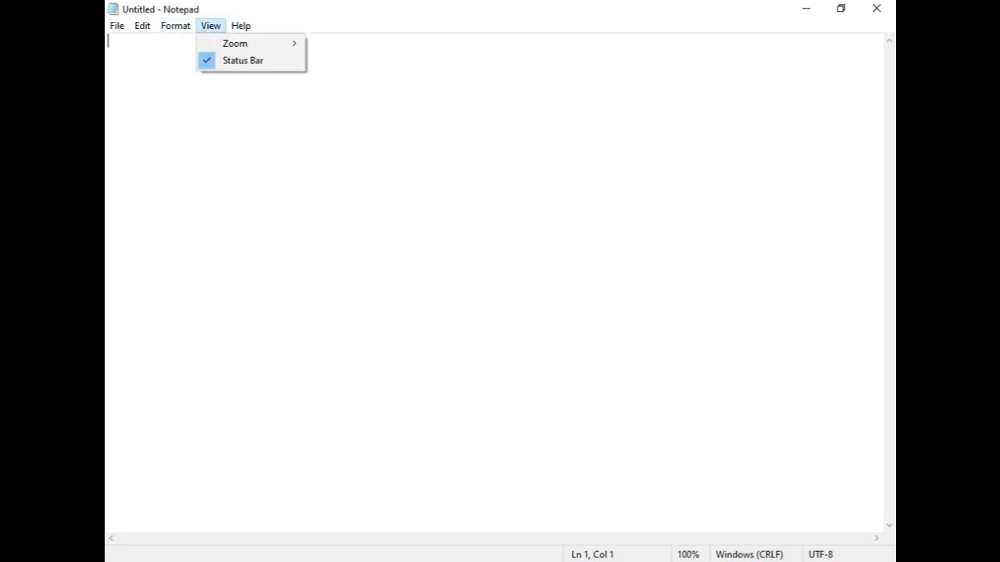
mouse_move(248, 44)
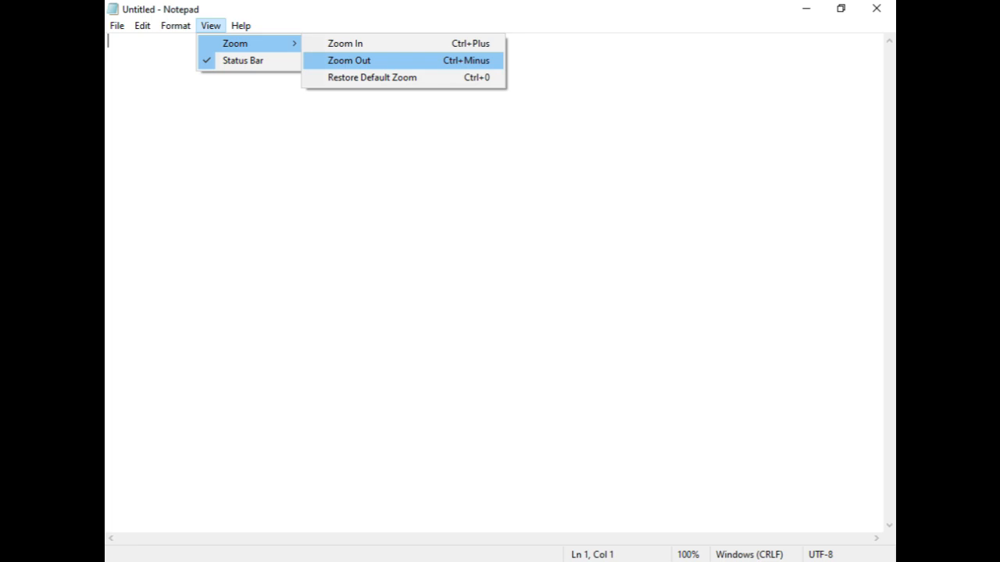
key("Return")
Enter the test text SDFFSDFD in Notepad and erase it.
type("SDFFSDFD")
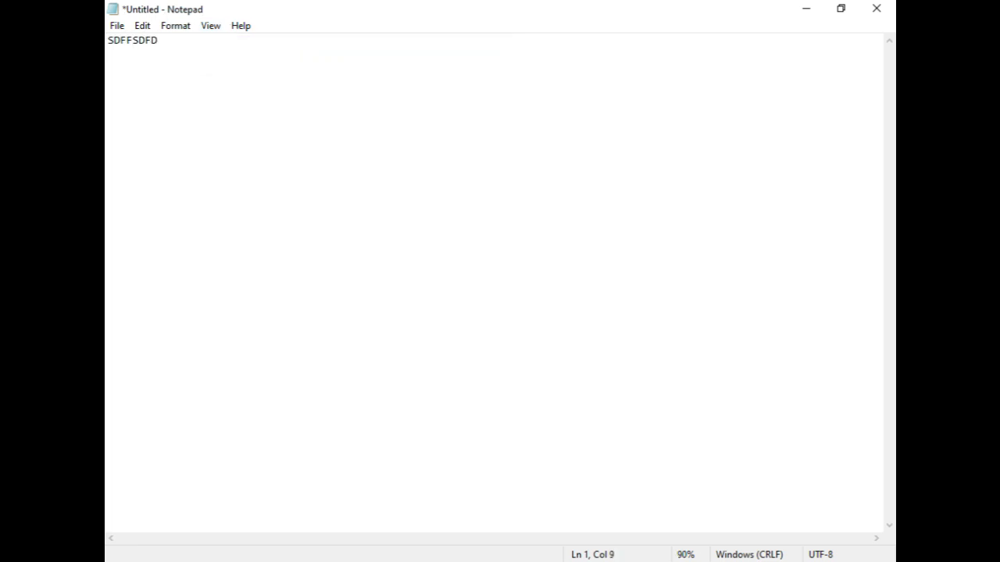
key("BackSpace")
key("BackSpace")
key("BackSpace")
key("BackSpace")
key("BackSpace")
key("BackSpace")
key("BackSpace")
key("BackSpace")
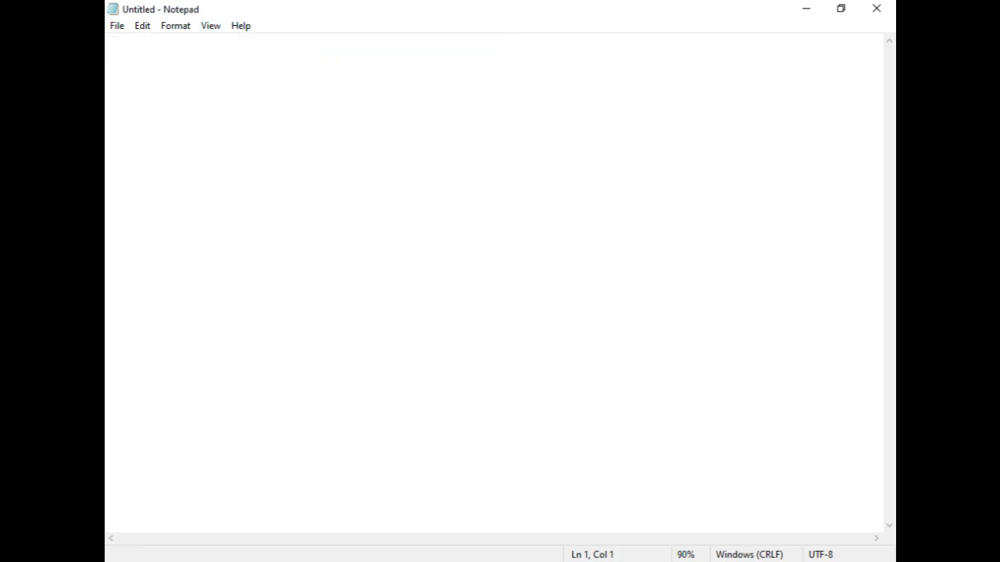
Zoom in the blank Notepad document by one level.
key("alt+v")
key("Right")
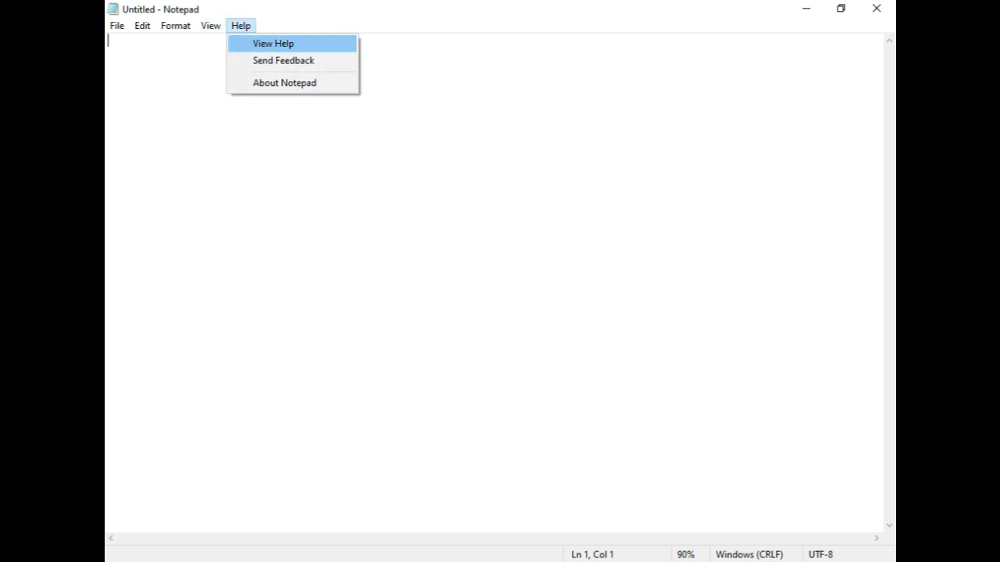
key("Left")
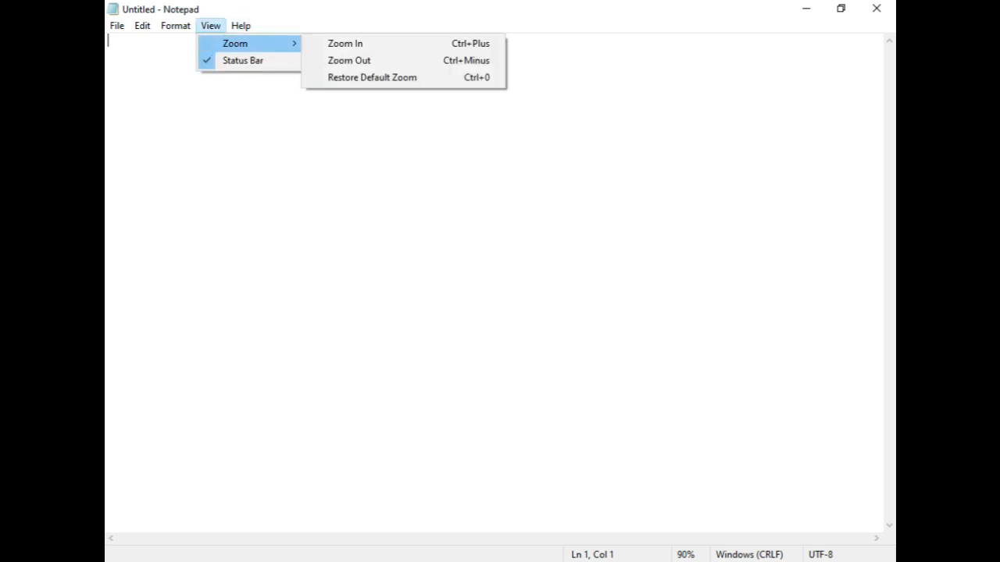
key("Right")
key("Return")
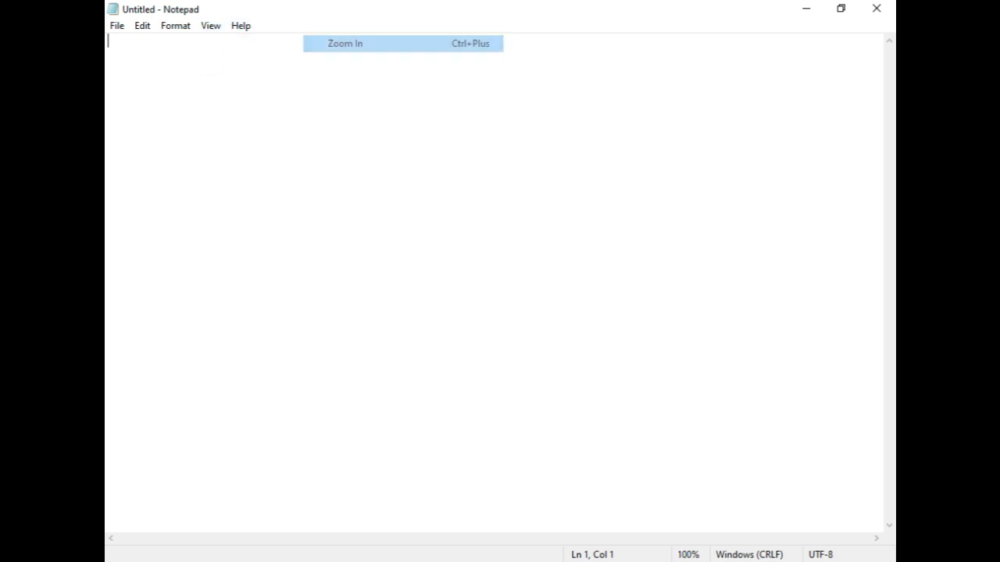
Enter the test text DDSDFSDSDFSDF in the blank document and erase all of it.
type("DDSDFSDSDFSDF")
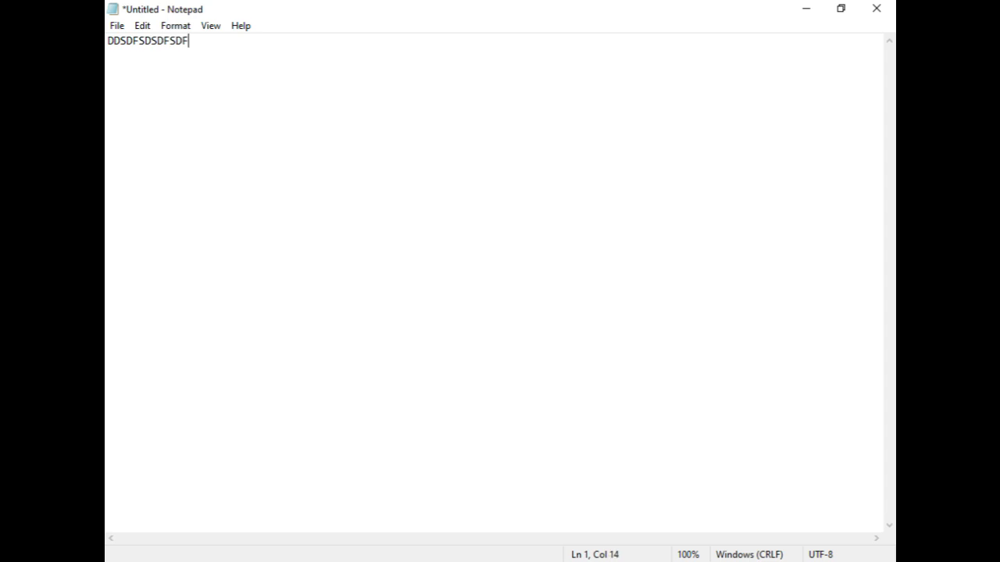
key("shift+Left")
key("shift+Left")
key("shift+Left")
key("shift+Left")
key("shift+Left")
key("shift+Left")
key("shift+Left")
key("shift+Left")
key("shift+Left")
key("shift+Left")
key("shift+Left")
key("shift+Left")
key("shift+Left")
key("BackSpace")
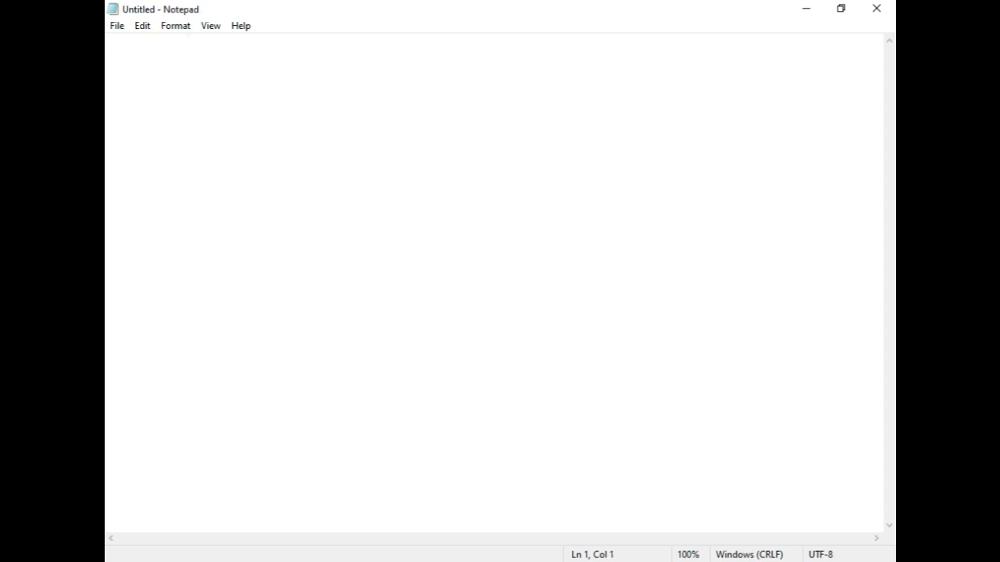
Set the Notepad font size to 36, keeping the Consolas Regular font.
key("alt+v")
key("Left")
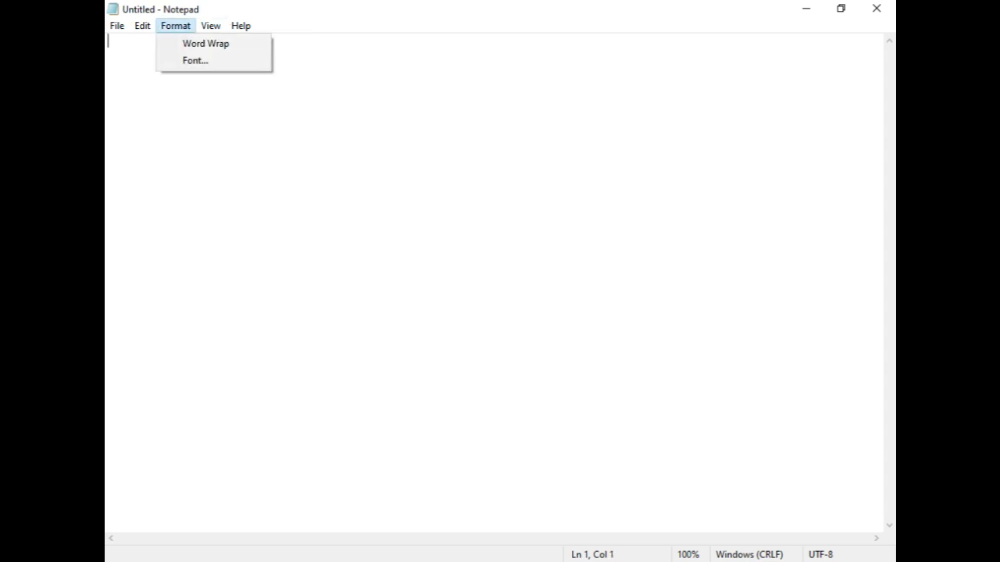
key("Left")
key("Left")
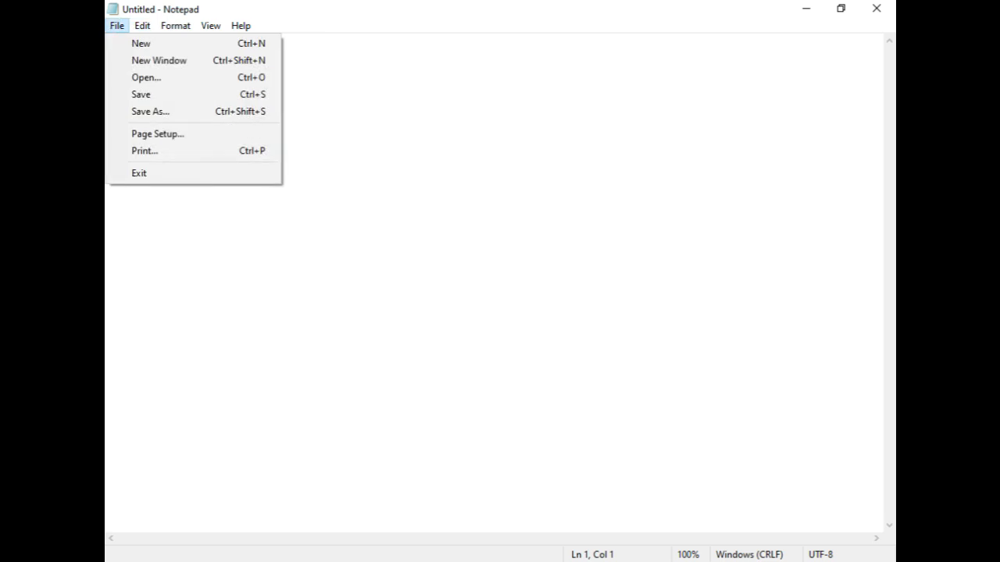
key("Right")
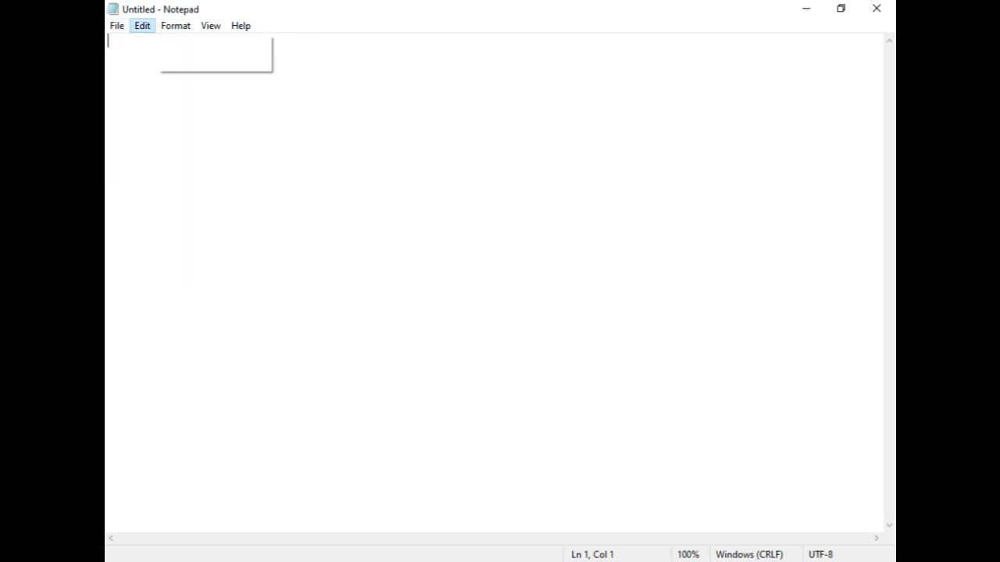
key("Right")
key("Down")
key("Down")
key("Return")
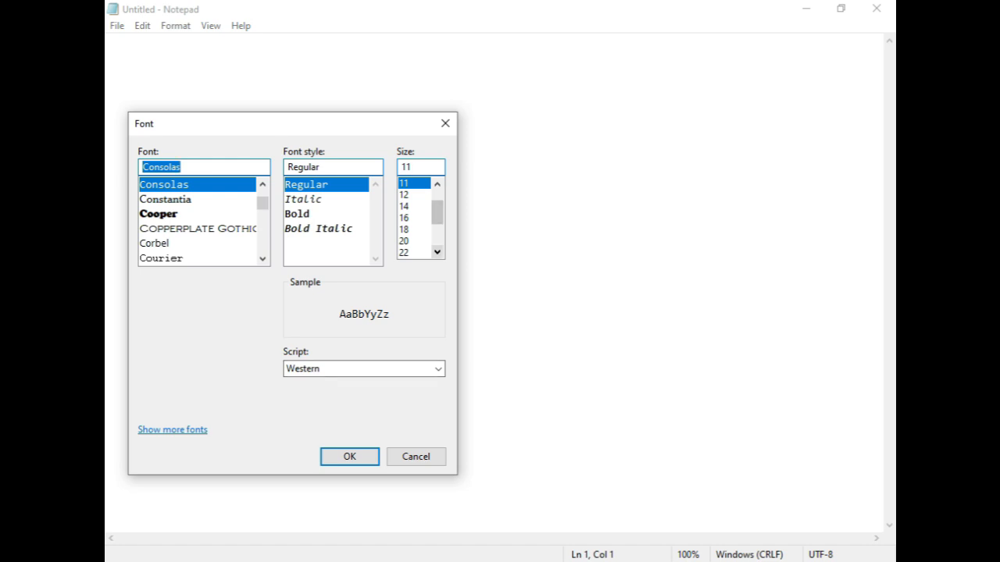
left_click(438, 252)
left_click(438, 252)
left_click(437, 252)
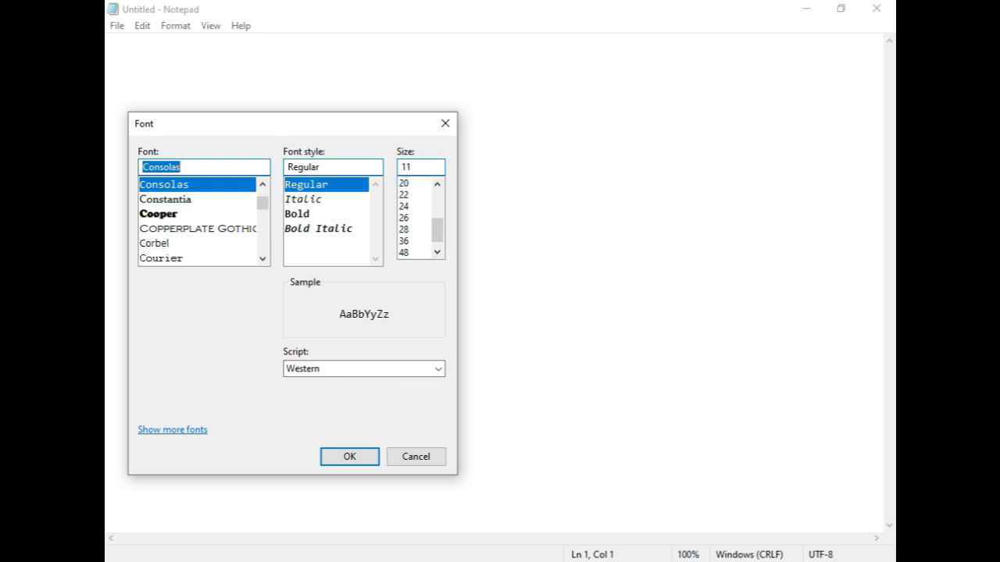
left_click(405, 241)
left_click(350, 457)
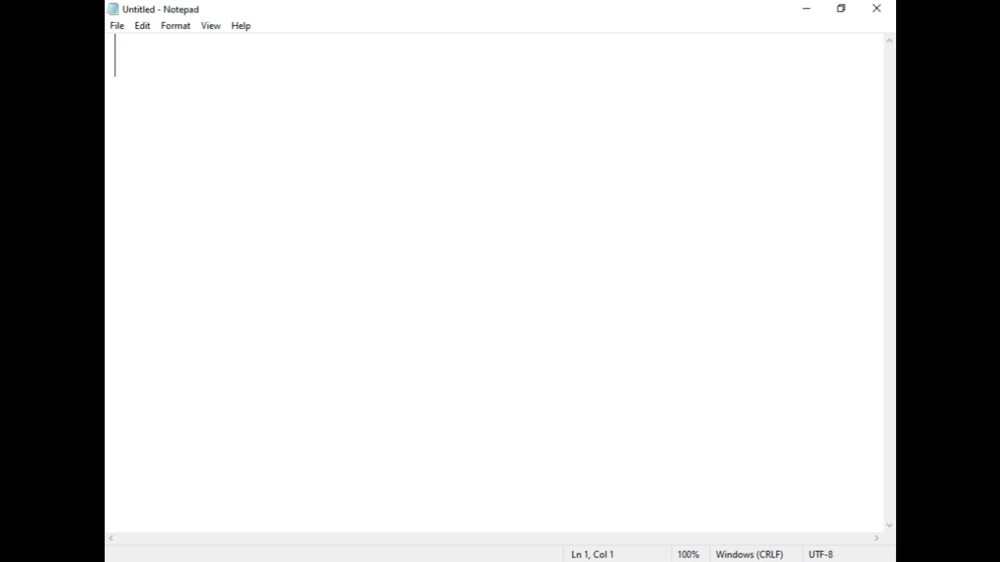
Enter the test text SDFSDF at the new font size and erase it.
type("SDFSDF")
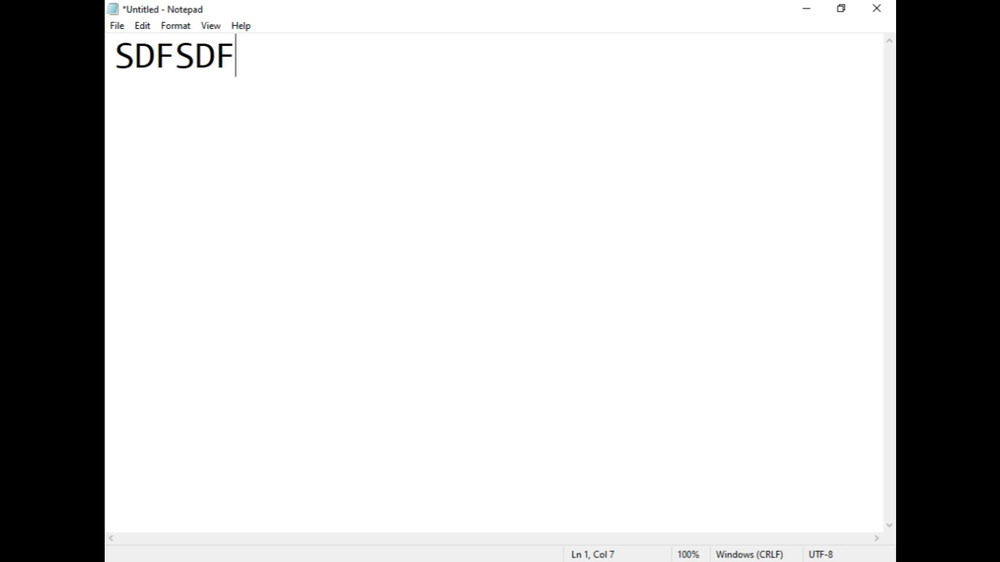
key("BackSpace")
key("BackSpace")
key("BackSpace")
key("BackSpace")
key("BackSpace")
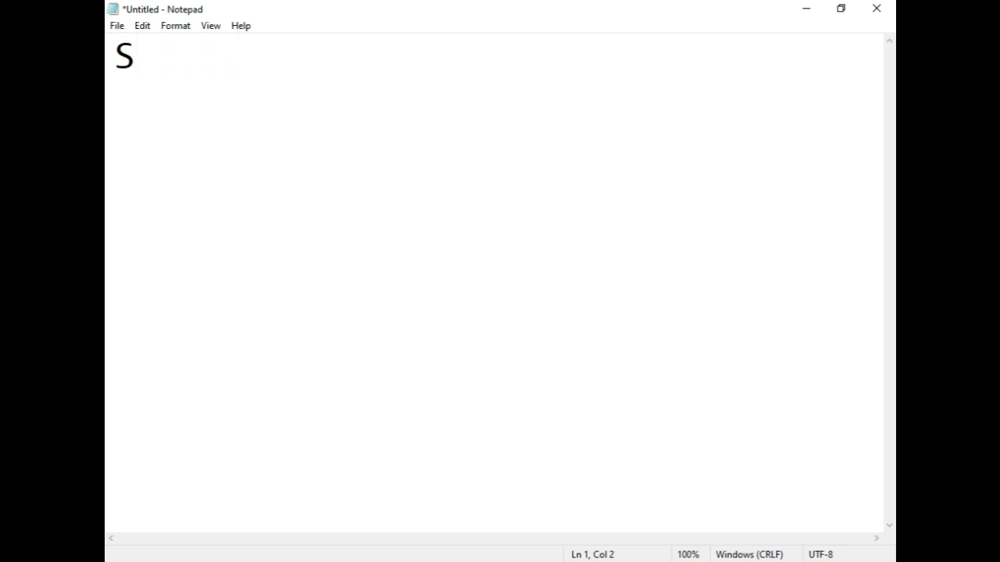
key("BackSpace")
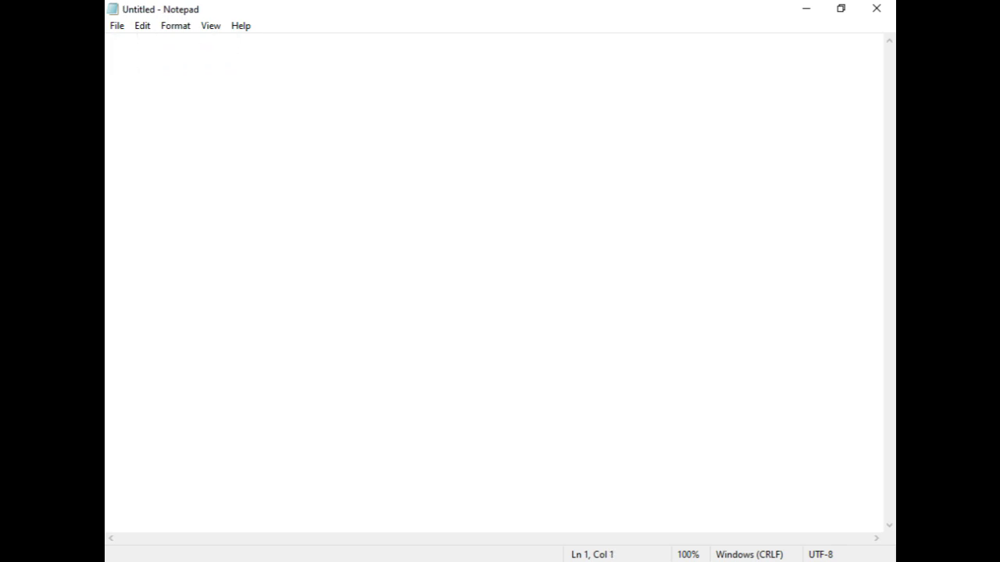
Write the heading COMMANDS with the first list entry 1.DISKPART on the line below it.
type("COMMANDS")
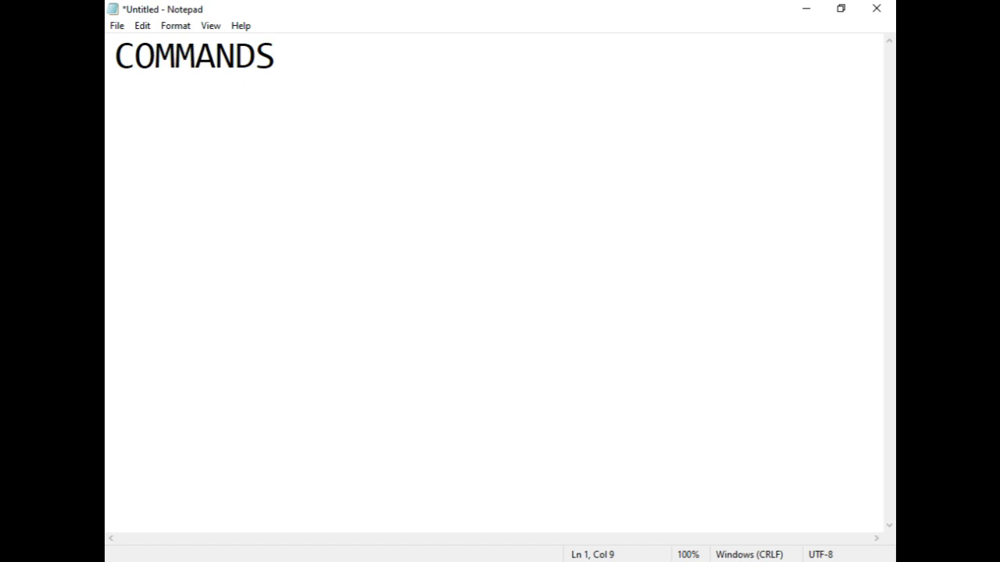
key("Return")
type("1.DISKPART")
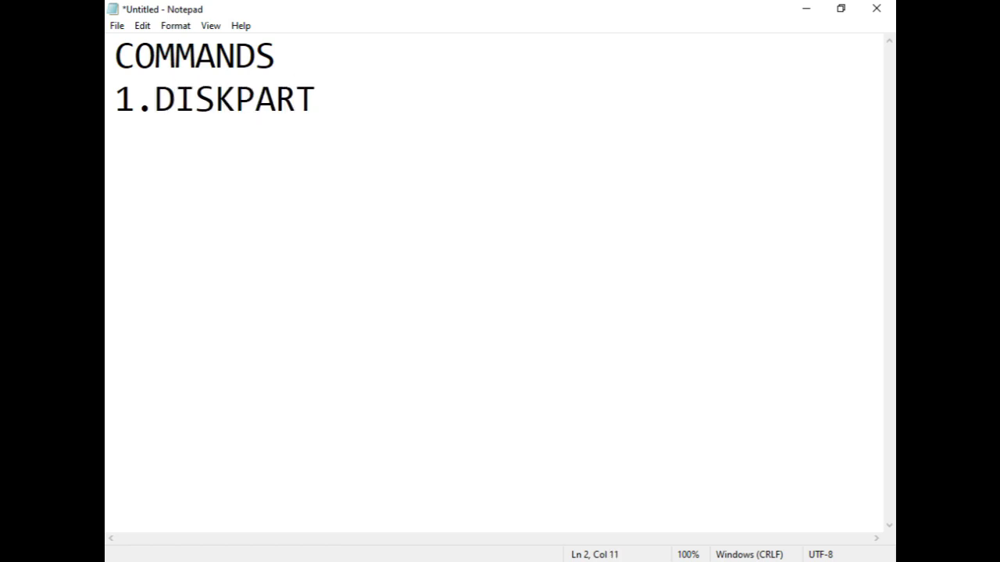
Add the list entries 2.LIST DISK and 3.SELECT DISK 1 on separate lines below 1.DISKPART.
key("Return")
type("2.LIST DISK")
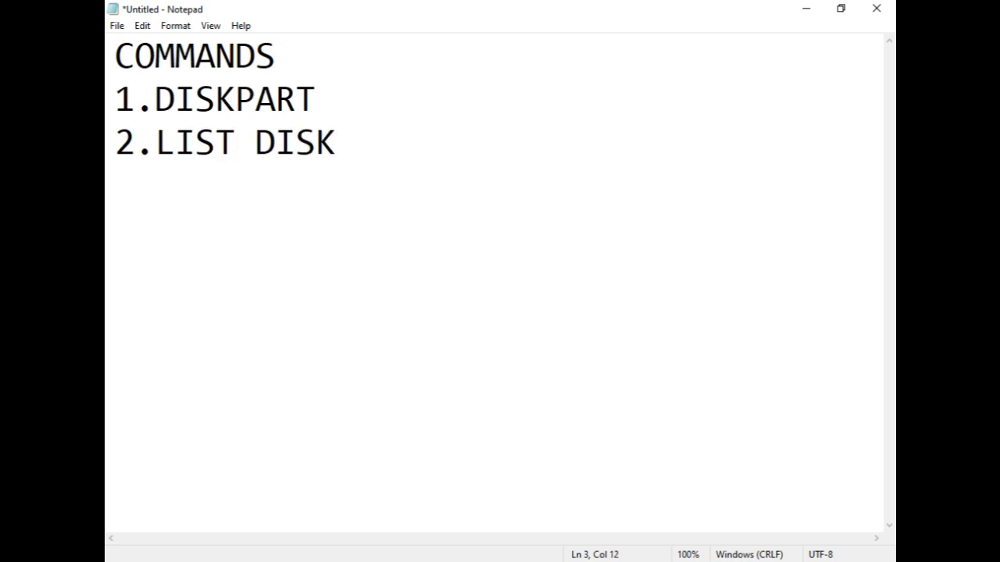
key("Return")
type("3S")
key("BackSpace")
type(".SELECT")
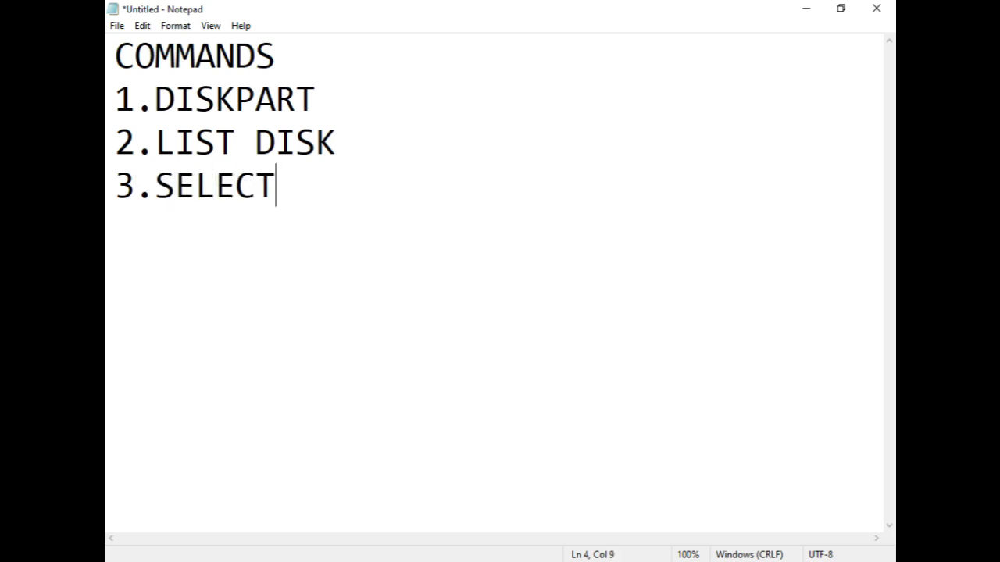
type(" DISK 1")
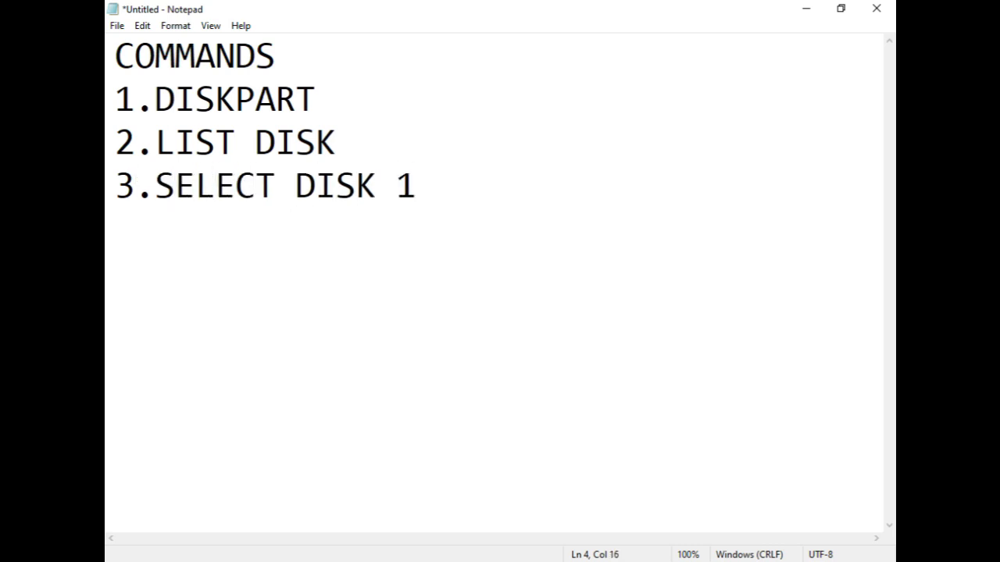
Add the list entries 4.CLEAN and 5.CREATE PARTITION PRIMARY on separate lines below the third command.
key("Return")
type("4.CLEAN")
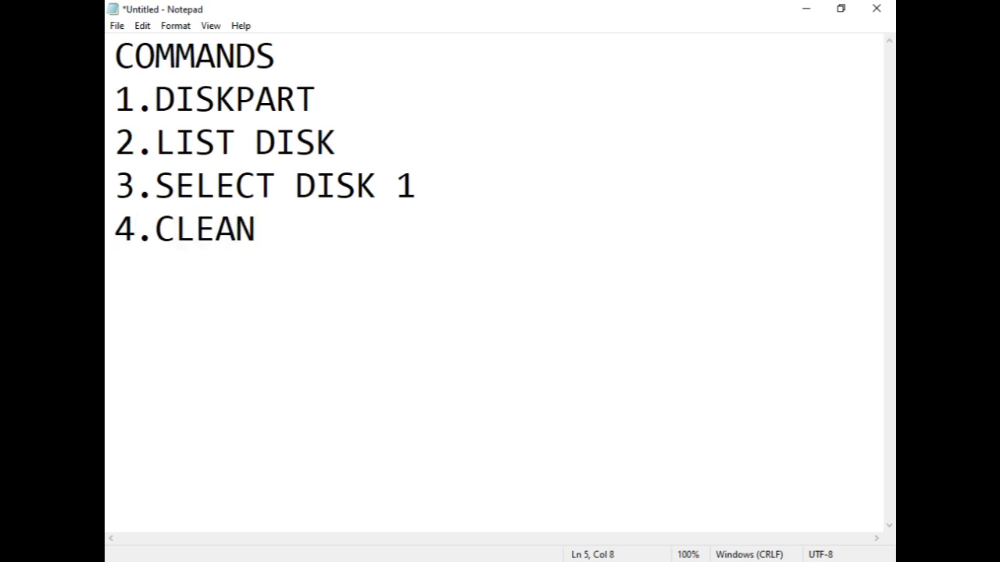
key("Return")
type("5.CREATE PAR")
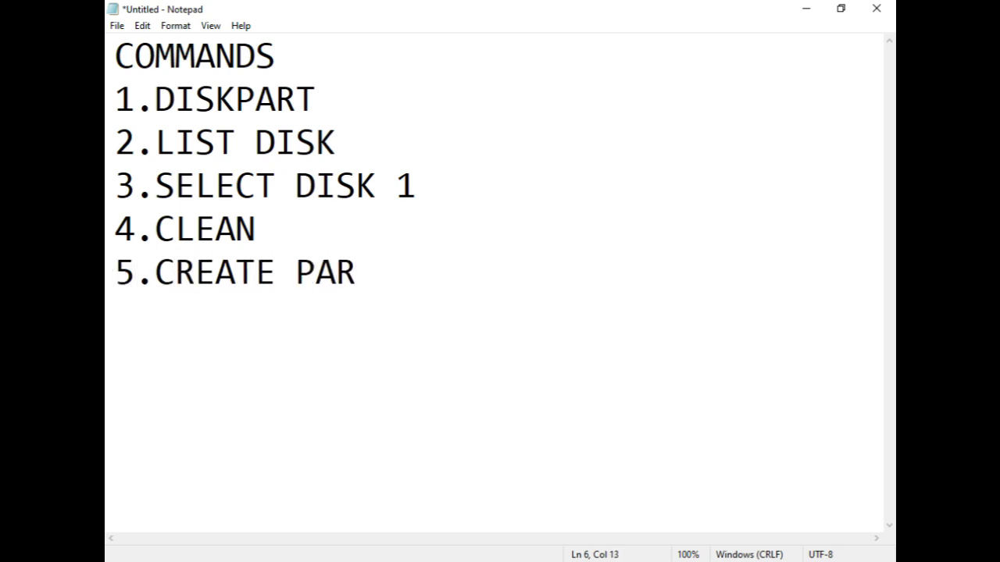
type("TITION PRIMARY")
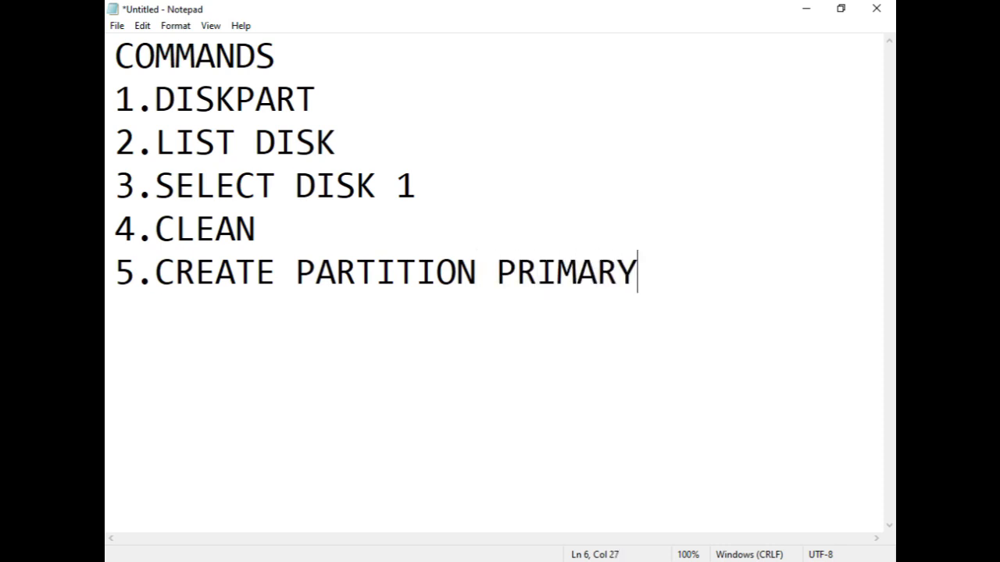
Add the list entry 6.SELECT PARTITION 1 on a new line below the fifth command.
key("Return")
type("6.")
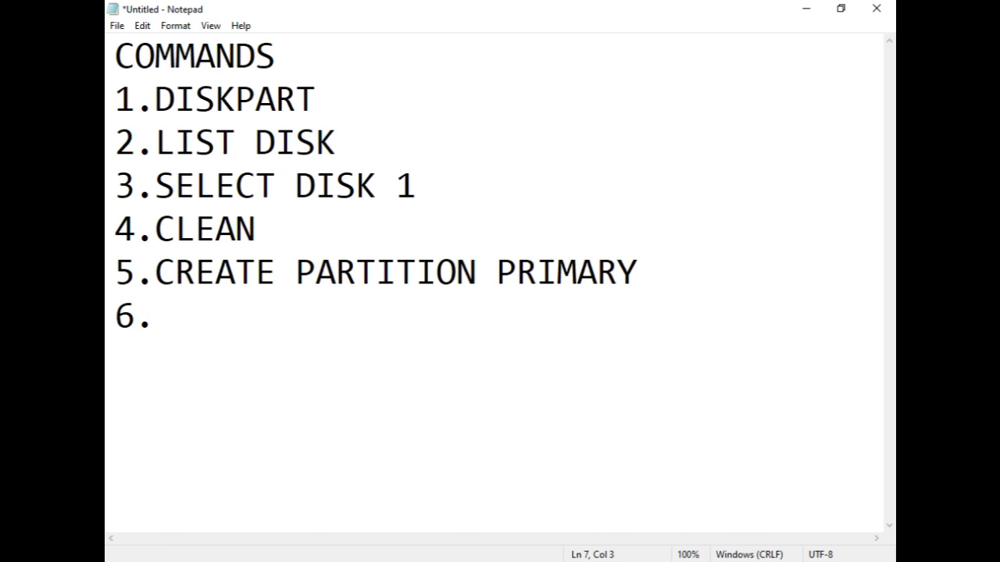
type("SELECT PART")
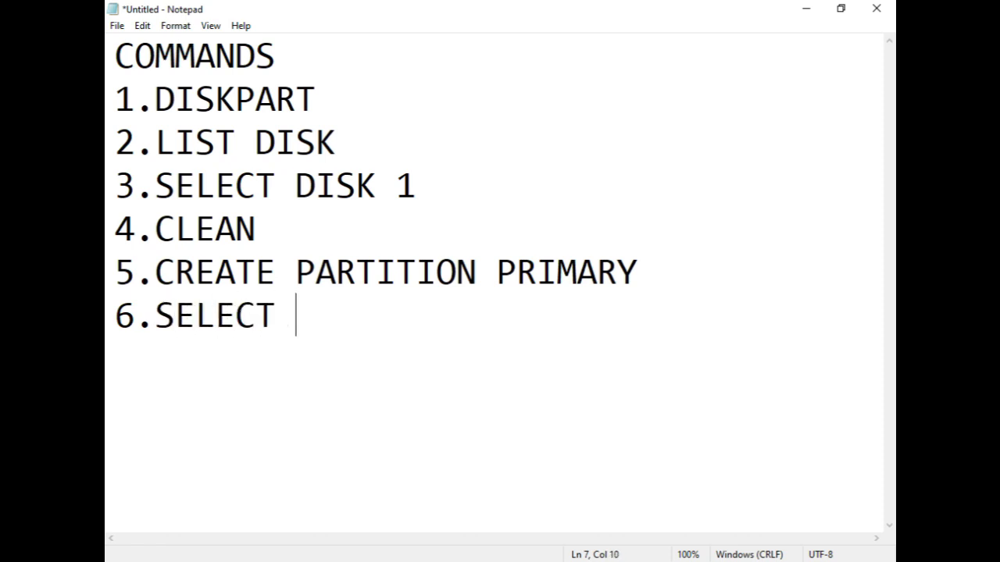
type("ITION 1")
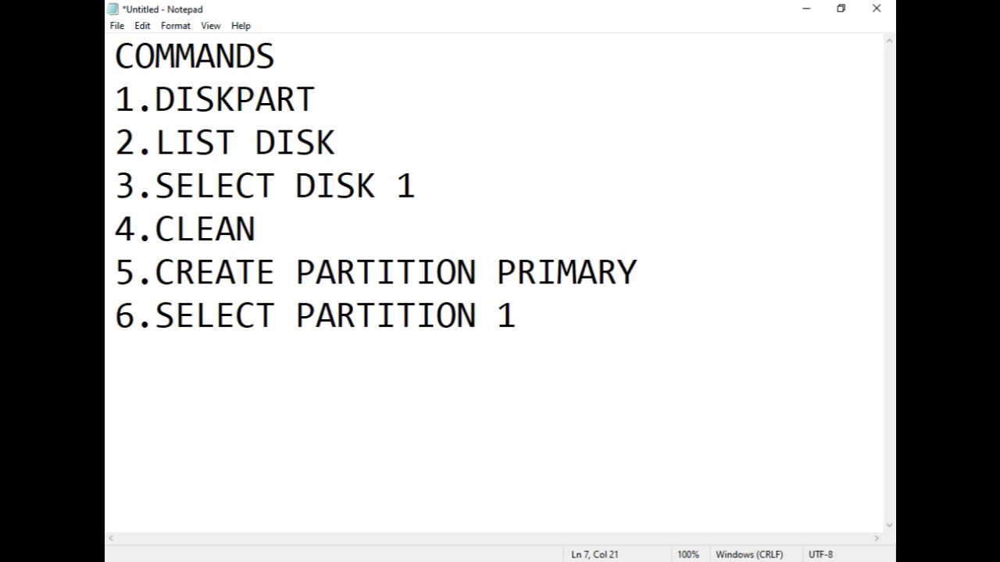
Add 7.ACTIVE and 8.ASSIGN. on separate lines at the end of the command list.
key("Return")
type("7.ACTIVE")
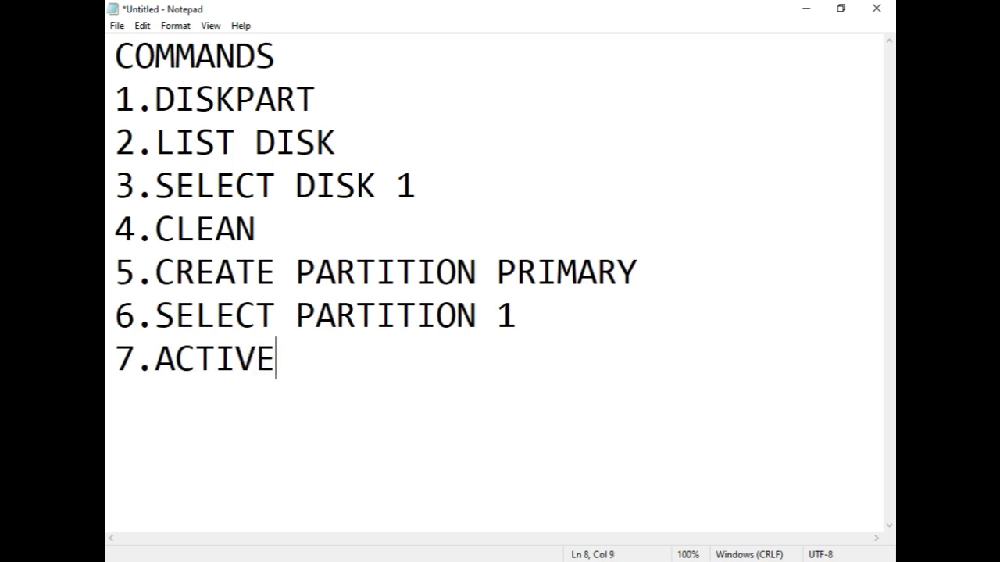
key("Return")
type("8.")
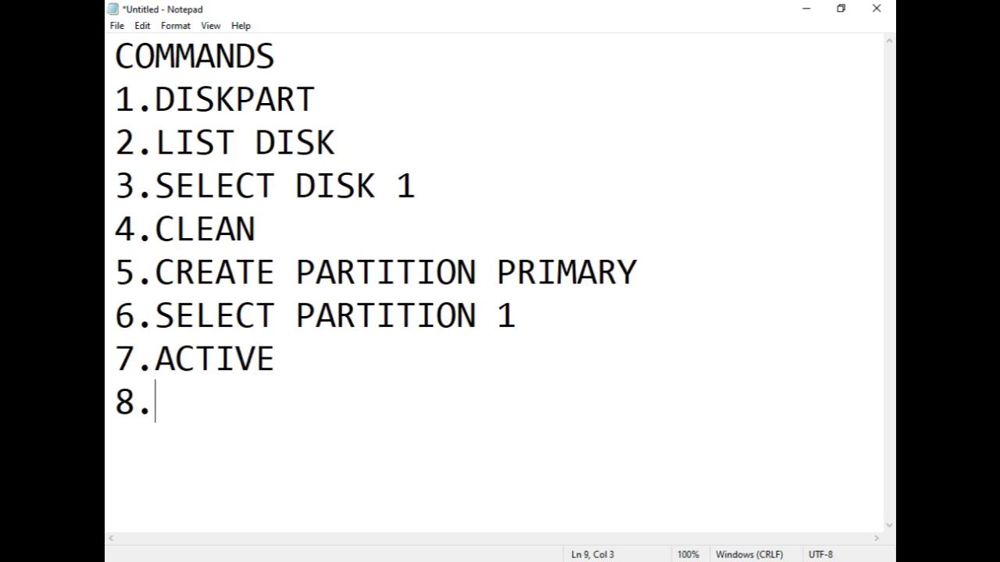
type("ASSIGN")
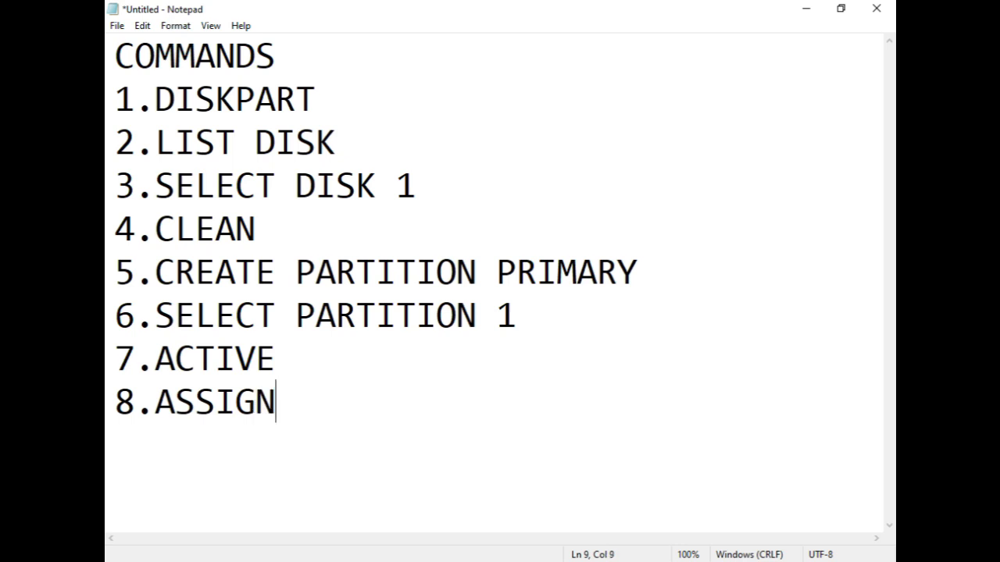
type(".")
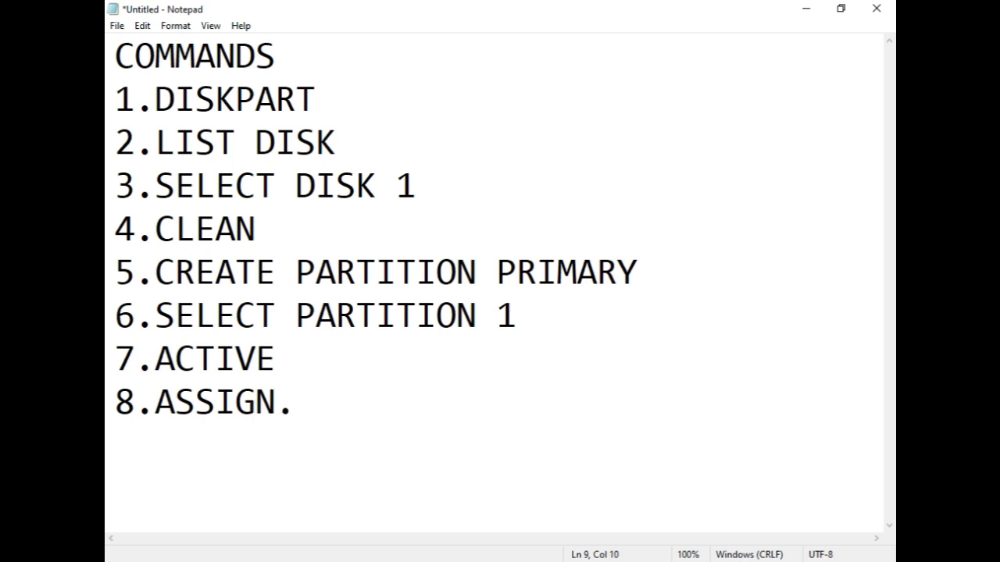